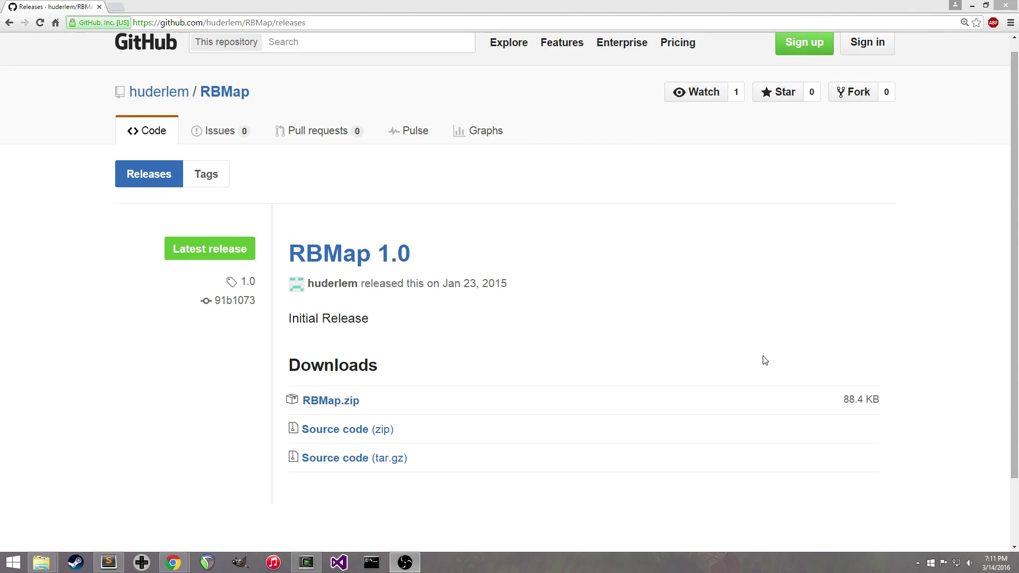
Review the RBMap repository and its releases page showing the RBMap.zip download
click(306, 563)
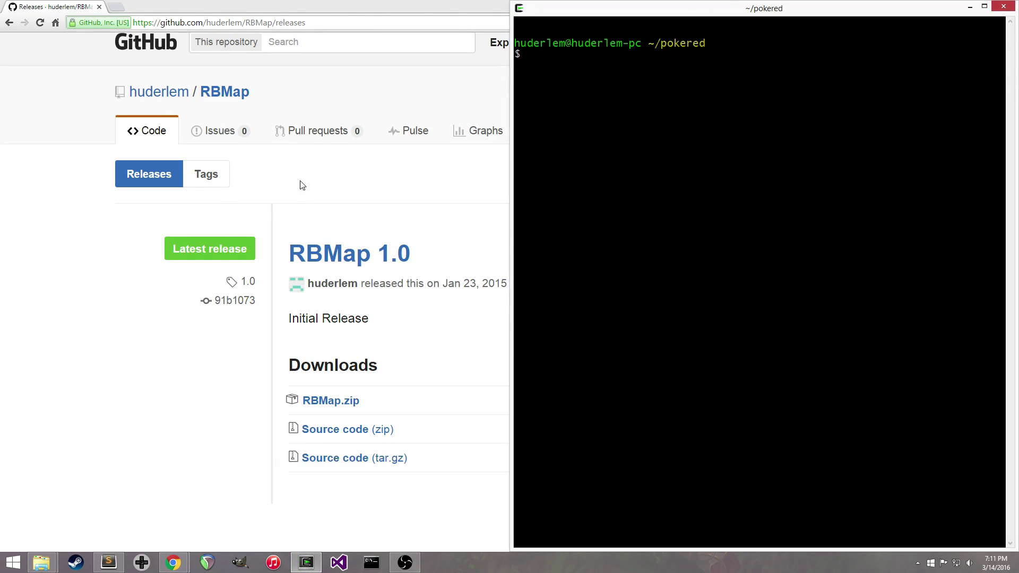
click(363, 171)
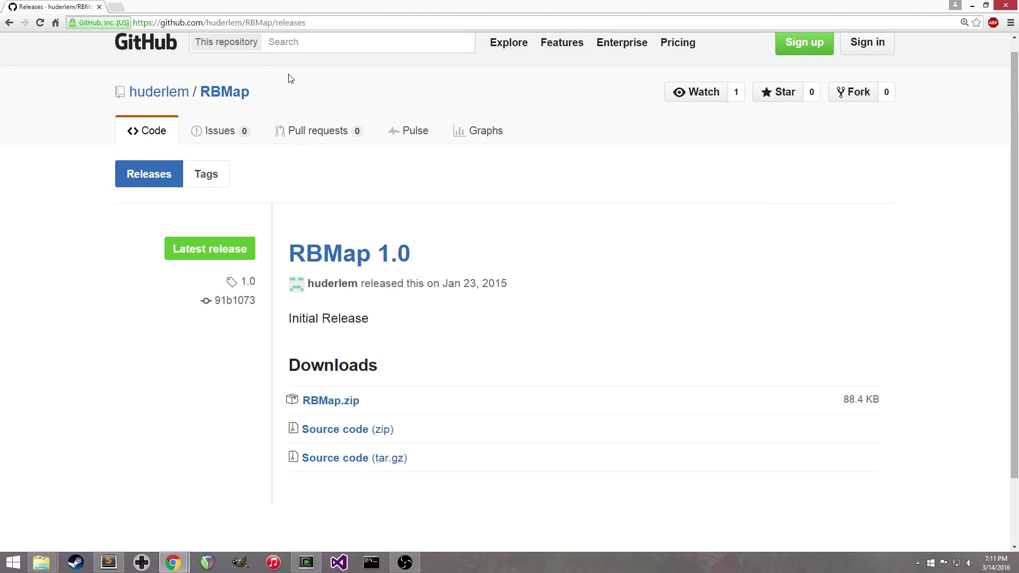
click(233, 91)
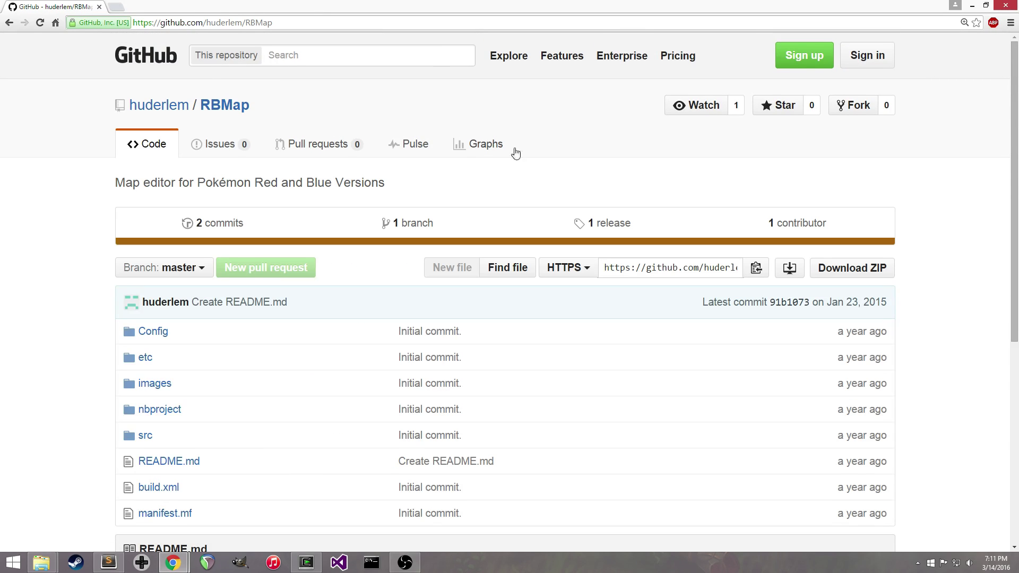
scroll(264, 253, down, 5)
scroll(217, 238, up, 5)
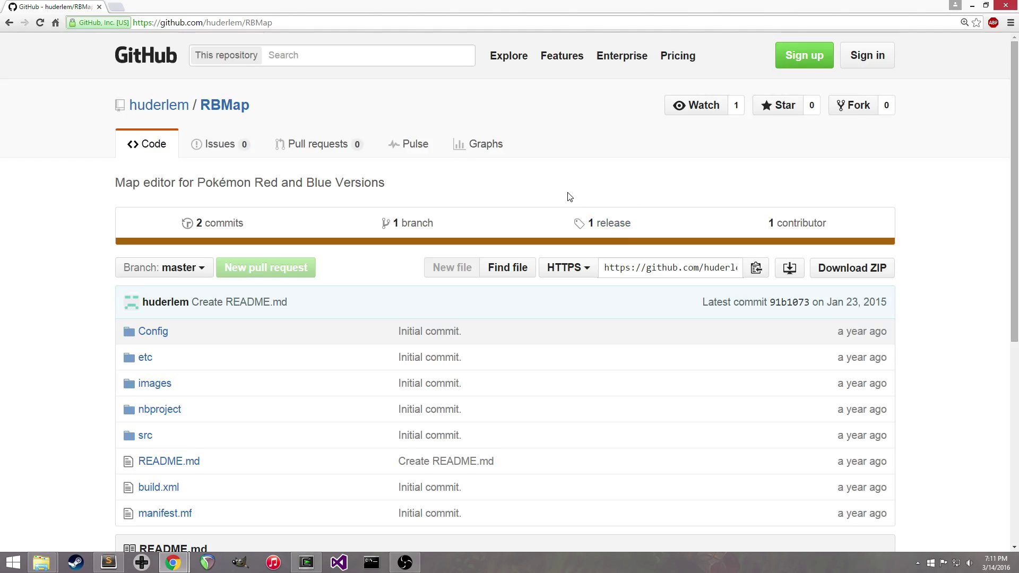
click(605, 223)
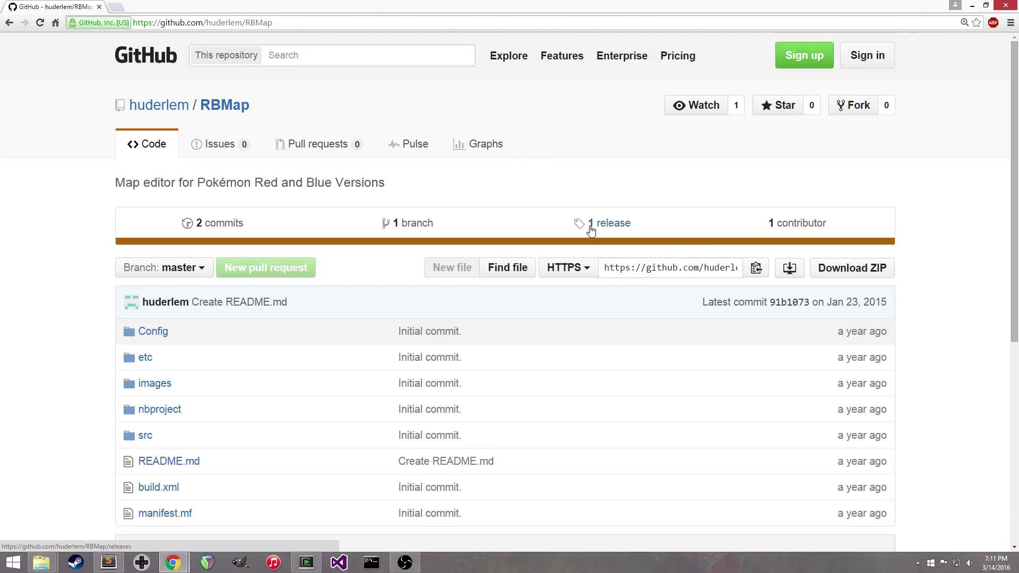
scroll(418, 311, down, 3)
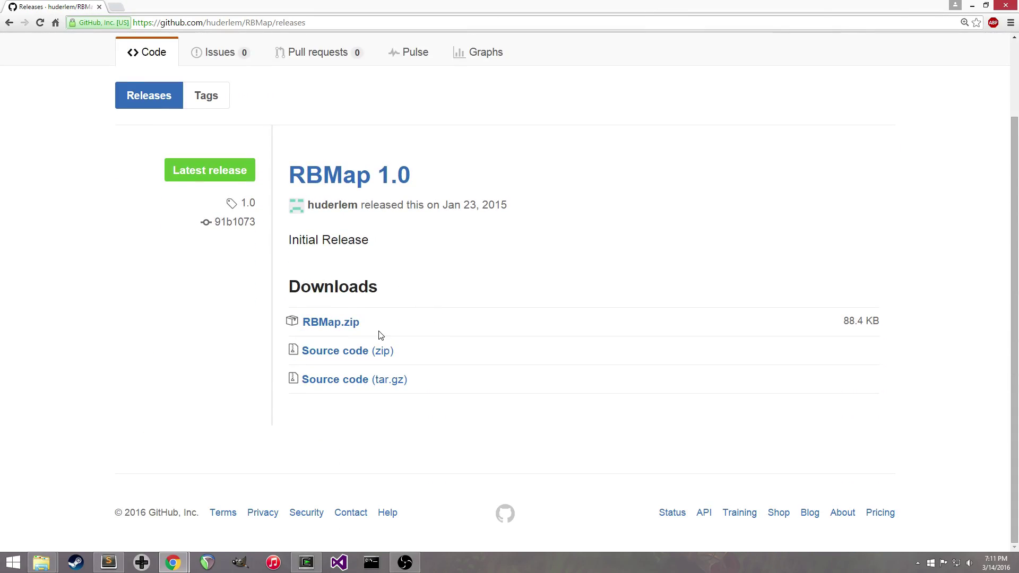
drag(376, 326, 301, 323)
click(419, 320)
Launch RBMap.jar from the RBMap folder, then center and enlarge the editor window
click(41, 562)
click(88, 496)
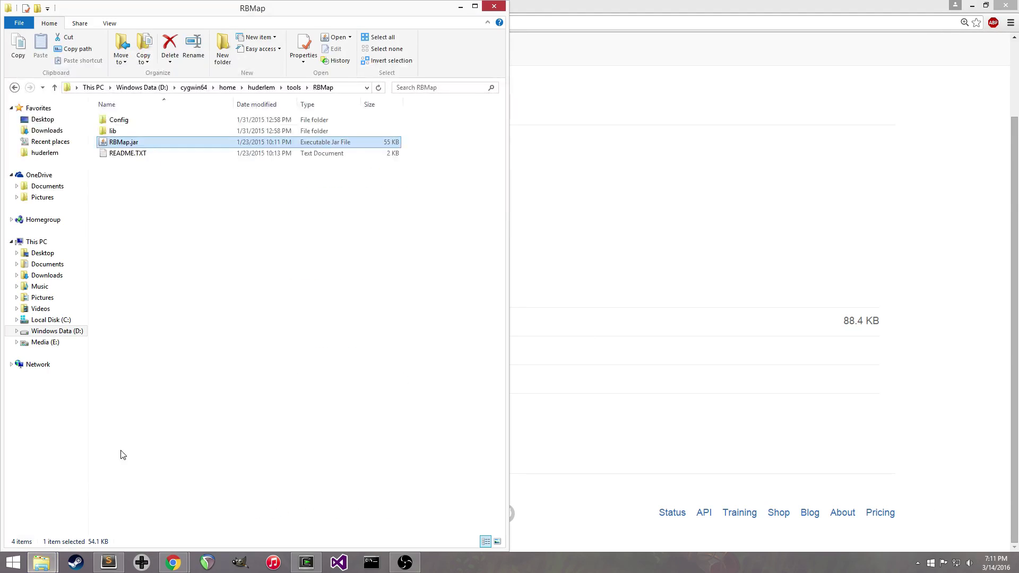
click(185, 142)
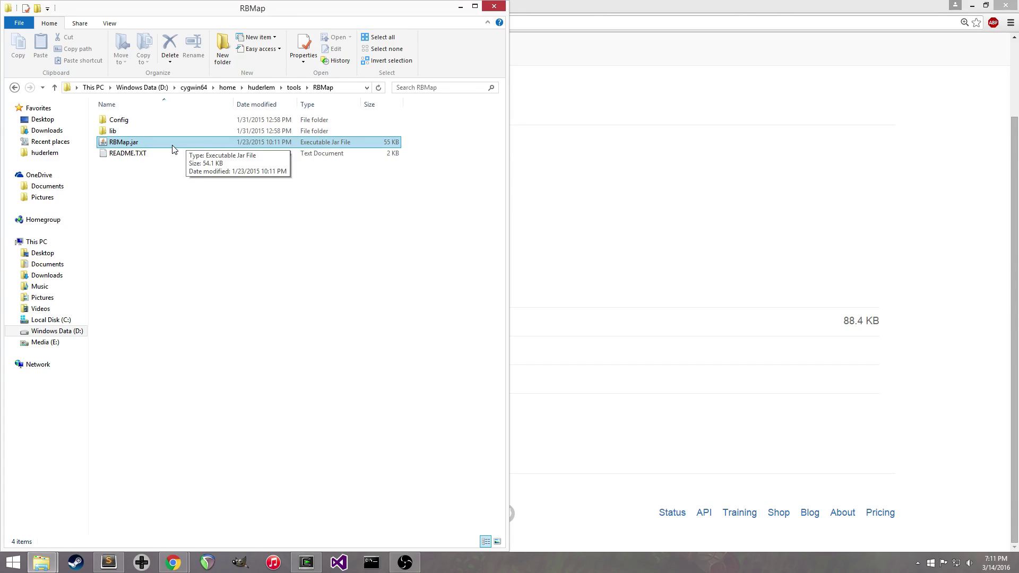
double_click(172, 144)
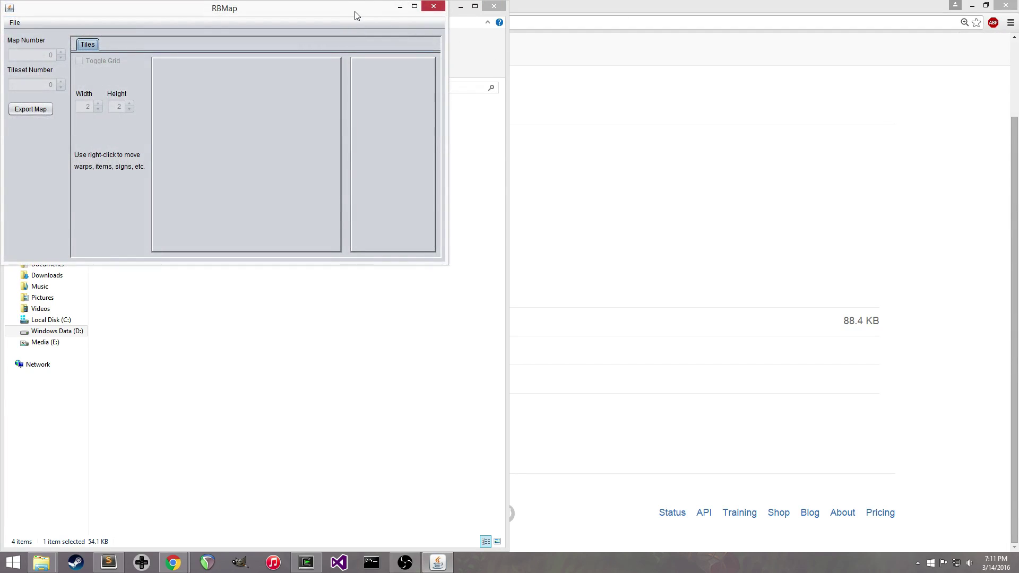
drag(352, 14, 539, 49)
drag(631, 302, 801, 413)
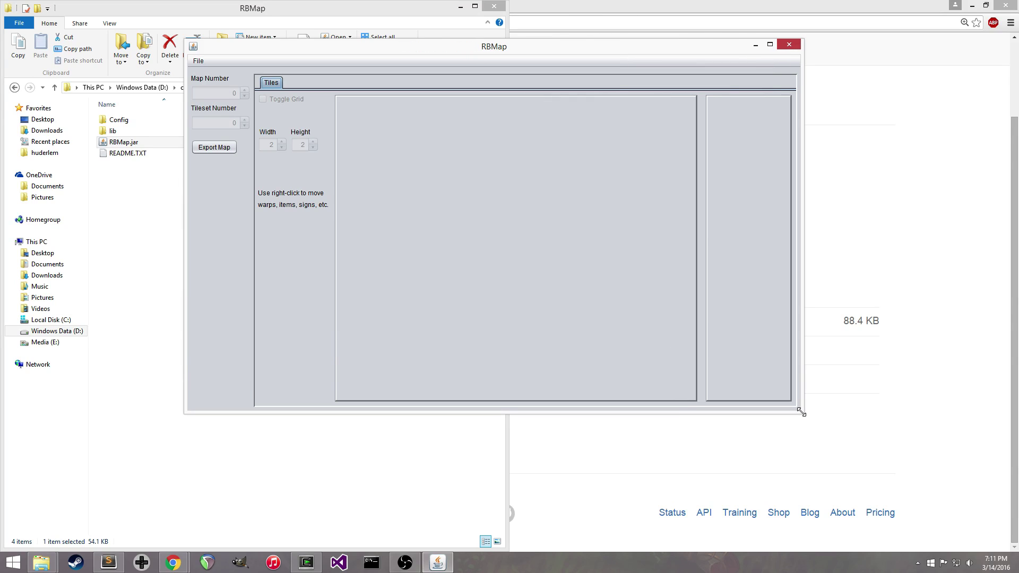
Load pokered.gbc from D:\cygwin64\home\<user>\pokered as the ROM via File > Load ROM
click(197, 61)
click(210, 76)
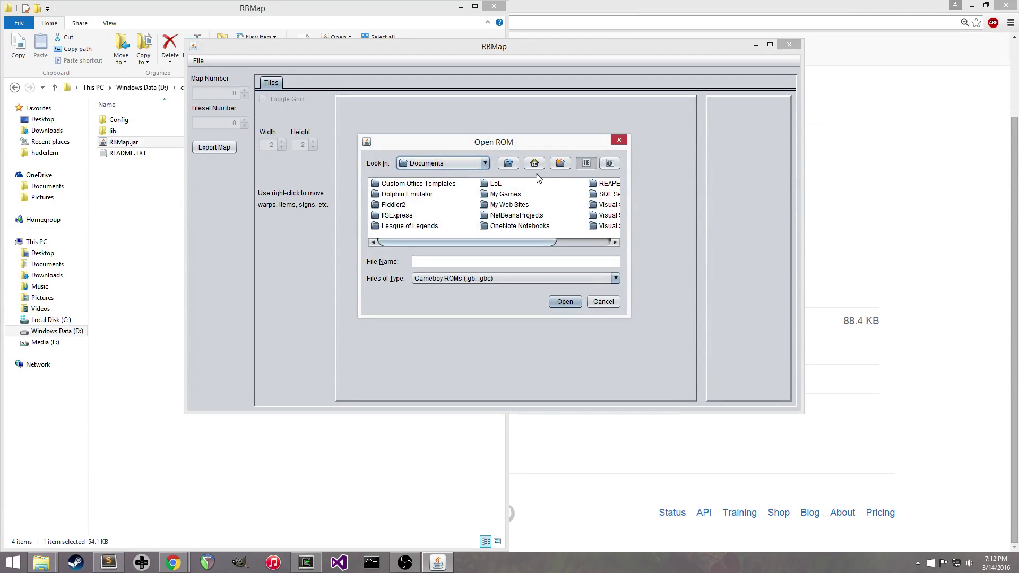
click(510, 166)
click(510, 165)
click(511, 165)
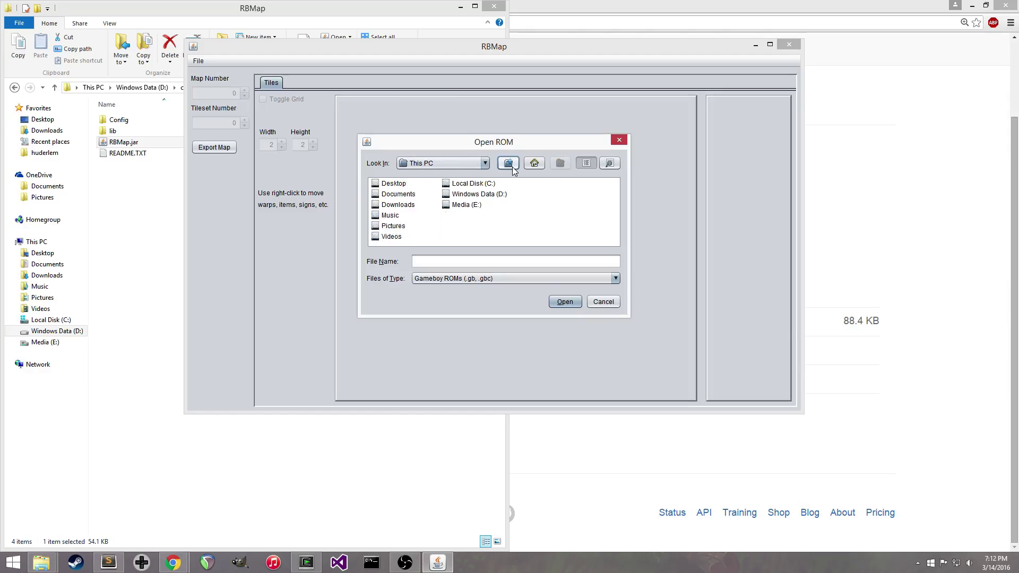
double_click(477, 195)
double_click(399, 195)
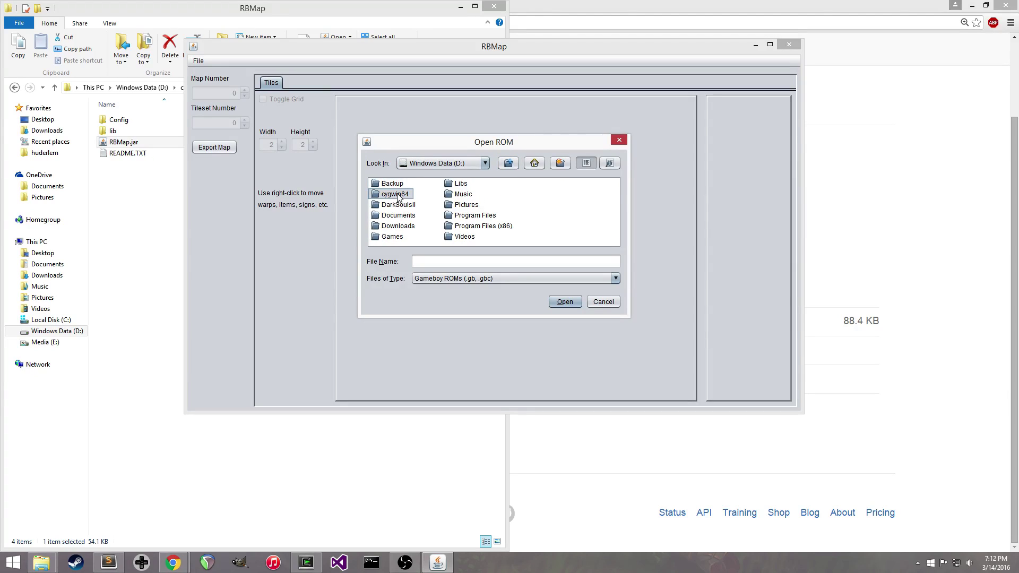
double_click(391, 215)
double_click(391, 187)
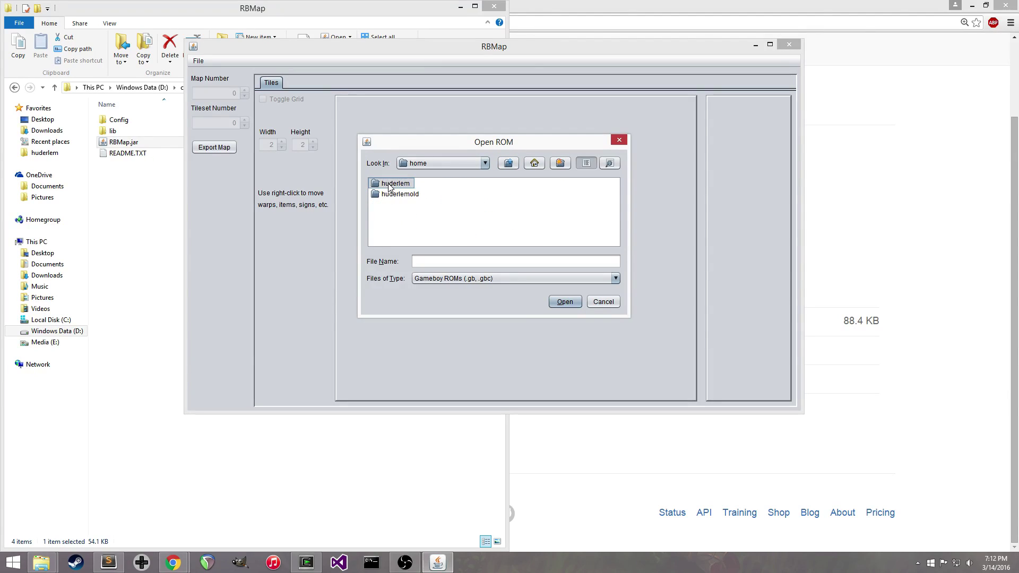
double_click(475, 195)
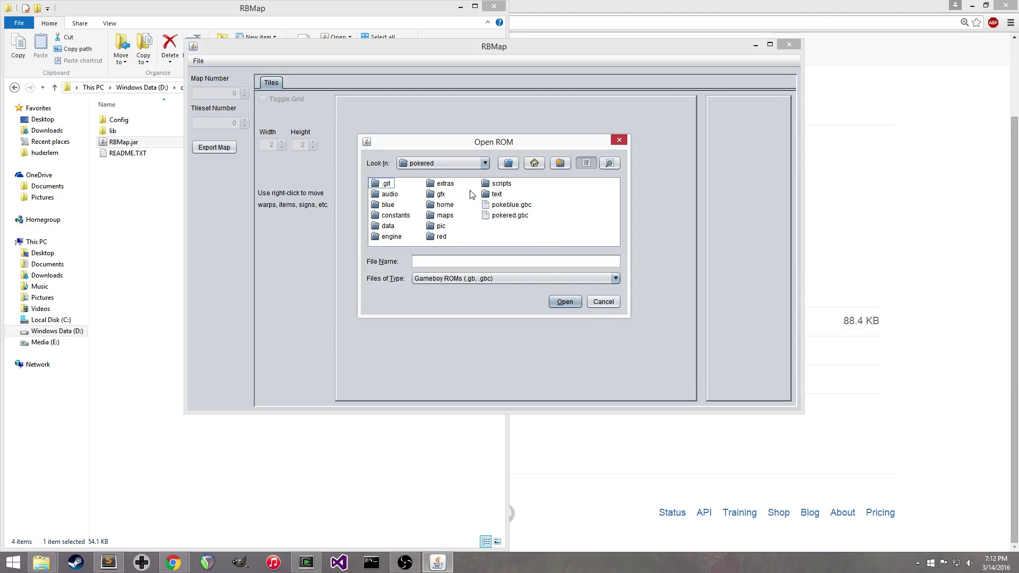
double_click(507, 216)
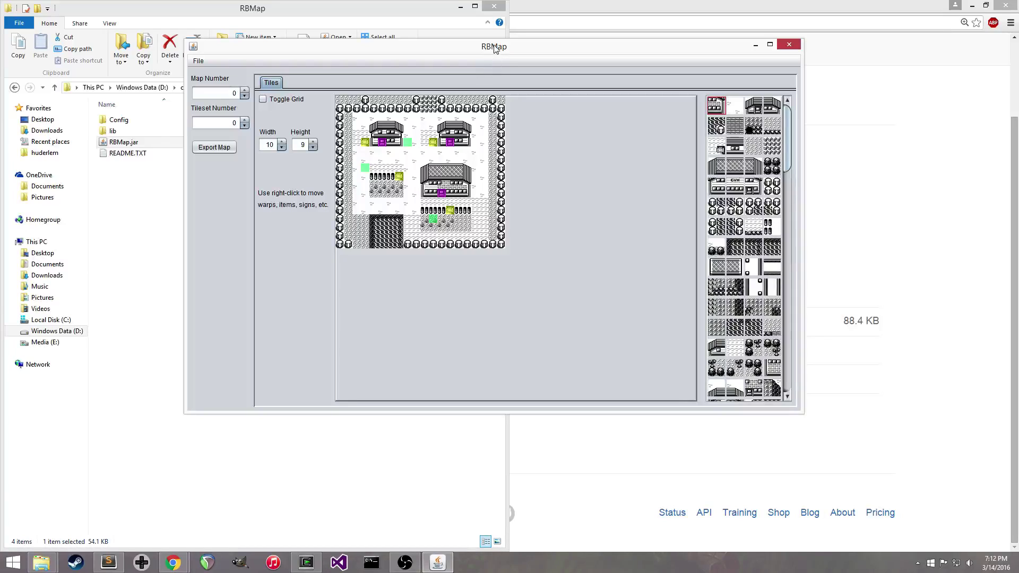
Enlarge the window, pick the blank tile, and preview map 6 before returning to map 0
drag(494, 47, 487, 48)
drag(797, 412, 774, 434)
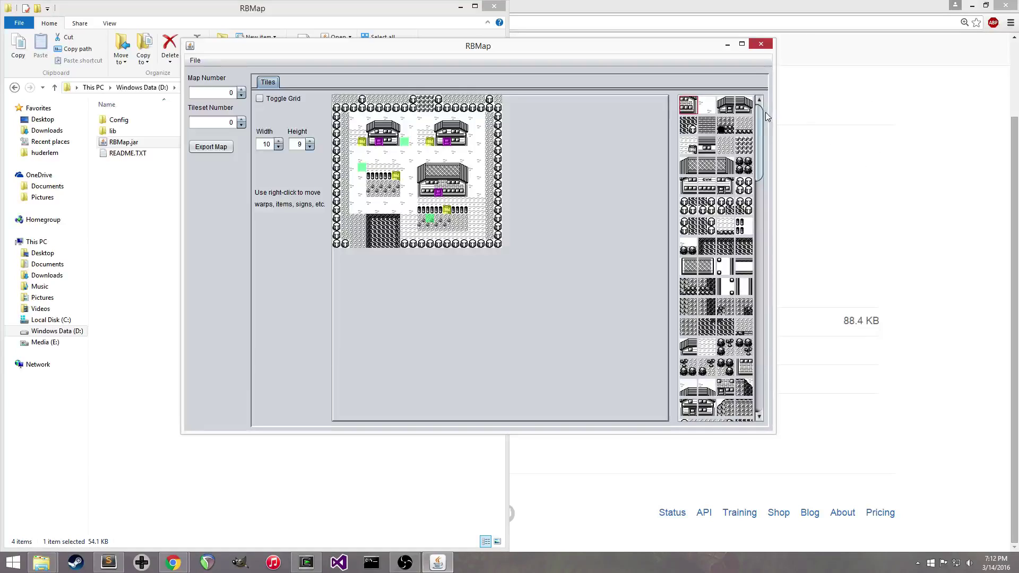
click(707, 108)
click(237, 93)
key(Up)
key(Up)
key(Up)
key(Up)
key(Up)
key(Up)
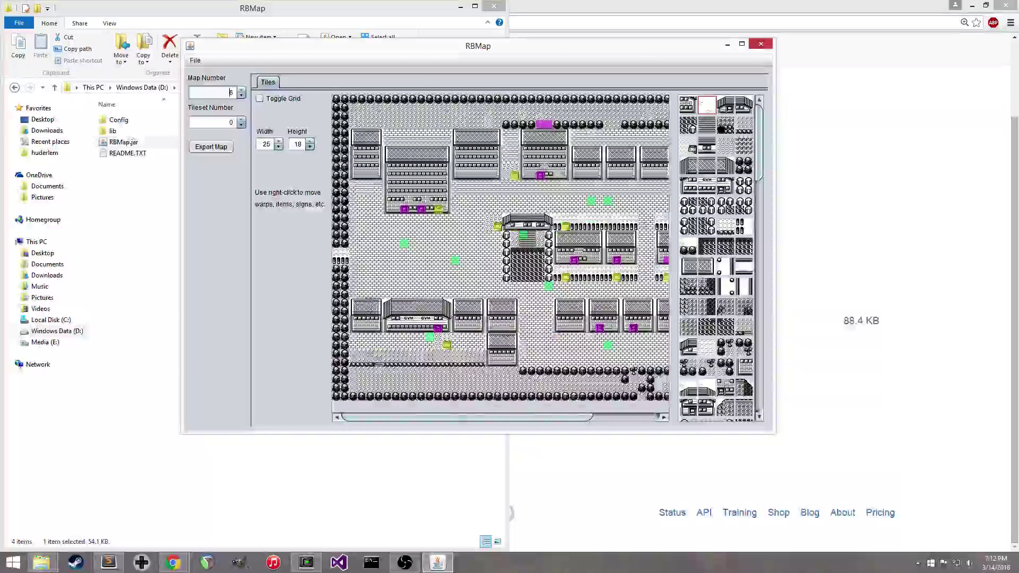
key(Down)
key(Down)
key(Down)
key(Down)
key(Down)
key(Down)
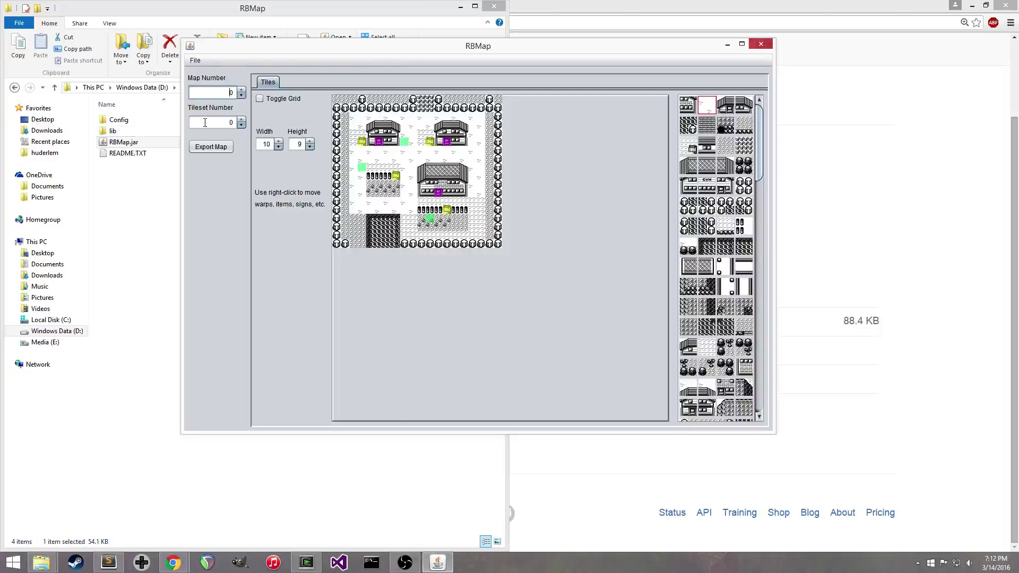
Preview tileset 3, return to tileset 0, and turn on the grid overlay
click(205, 123)
key(Up)
key(Up)
key(Up)
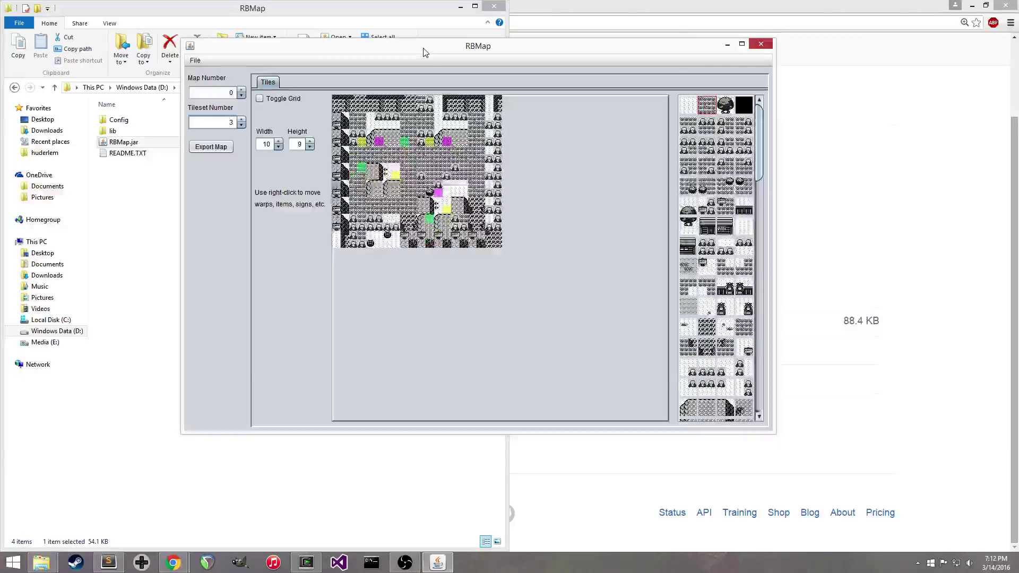
key(Down)
key(Down)
key(Down)
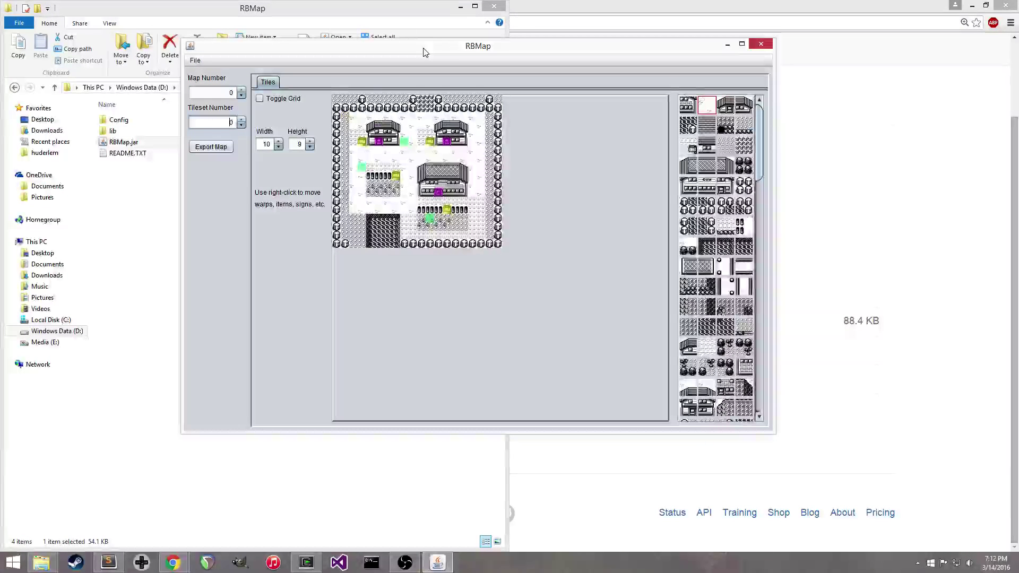
click(260, 98)
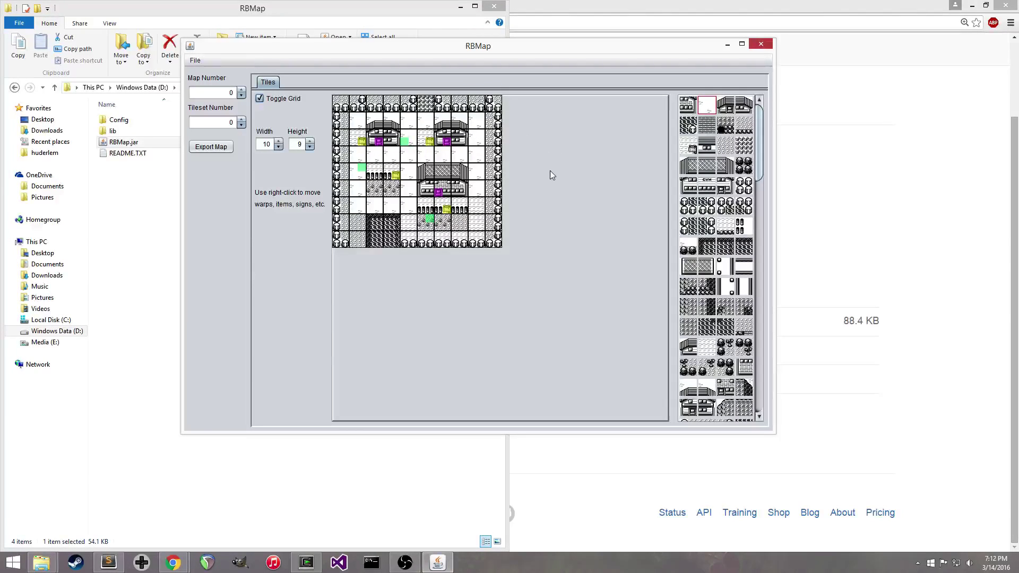
Turn off the grid and drag the house door warp down one tile
click(259, 99)
click(270, 145)
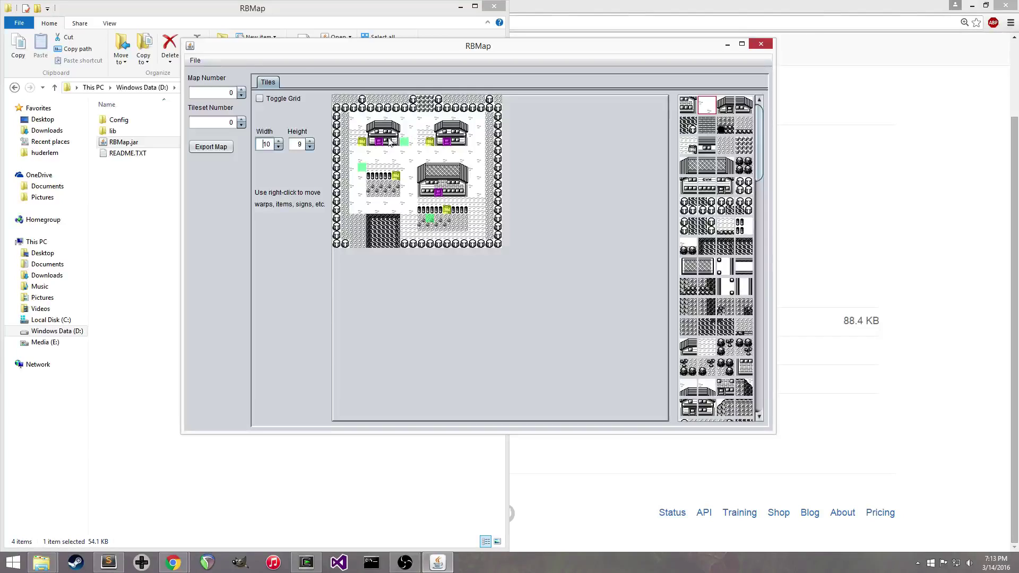
mouse_move(378, 141)
mouse_down()
mouse_move(378, 162)
mouse_move(378, 143)
mouse_up()
mouse_move(388, 177)
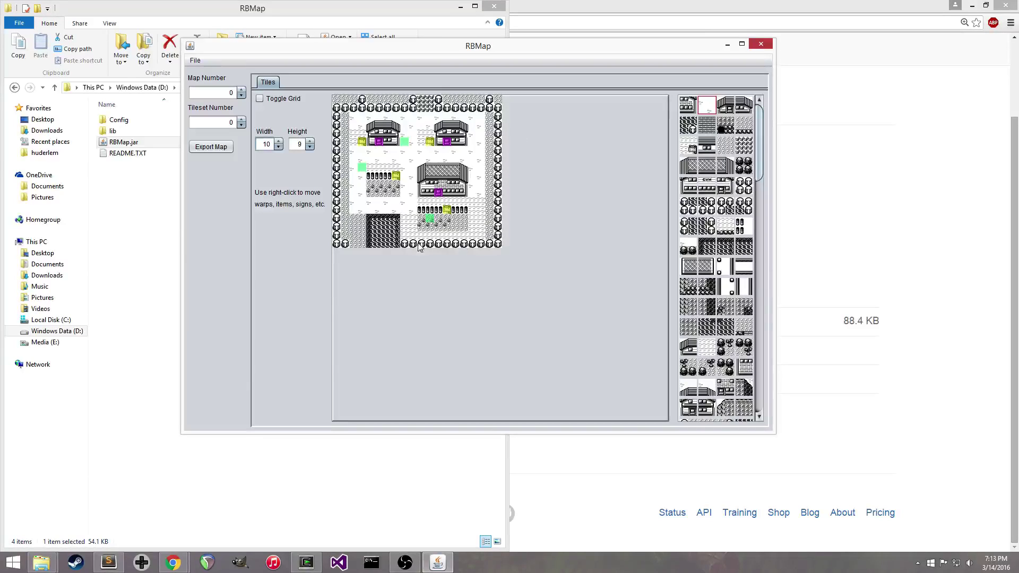
click(747, 106)
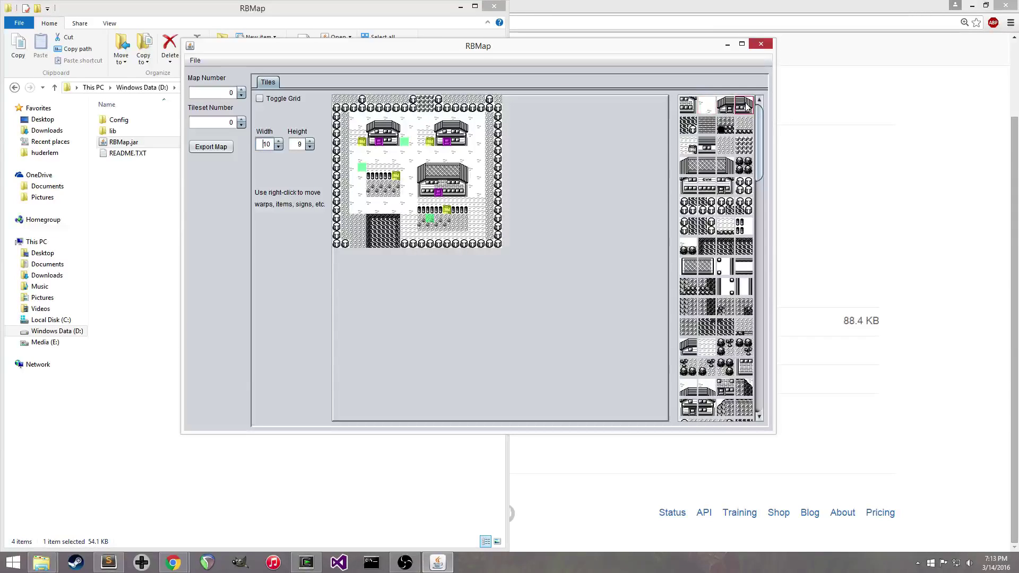
click(393, 171)
click(688, 347)
click(375, 169)
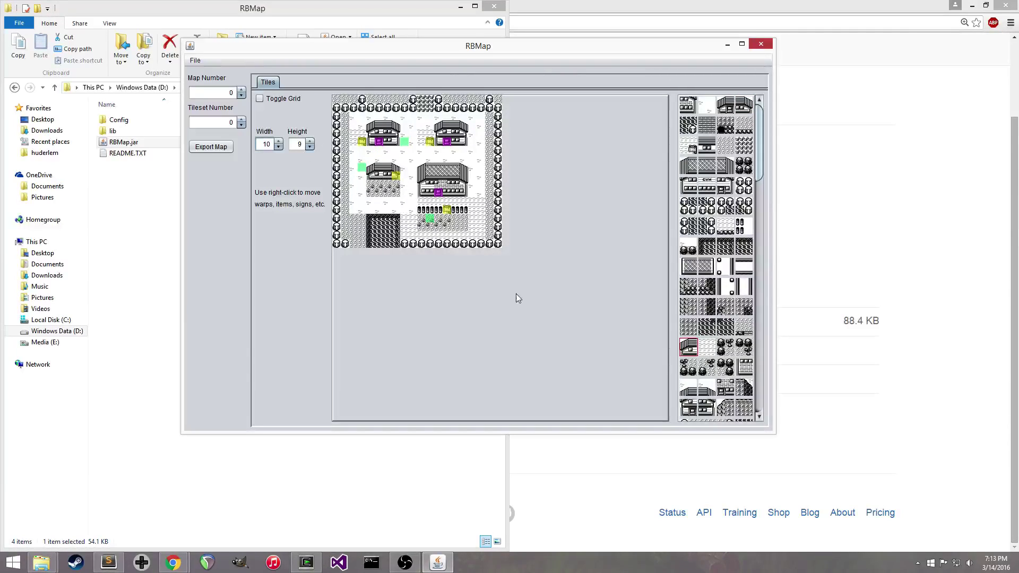
click(743, 125)
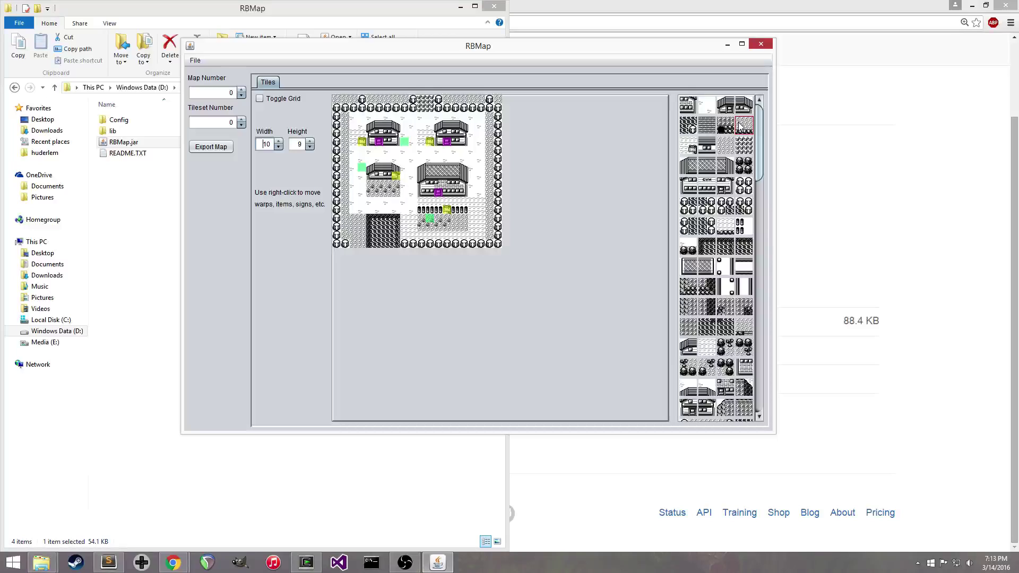
click(387, 190)
click(375, 191)
mouse_move(377, 190)
mouse_down()
mouse_move(368, 192)
mouse_move(413, 198)
mouse_up()
click(260, 144)
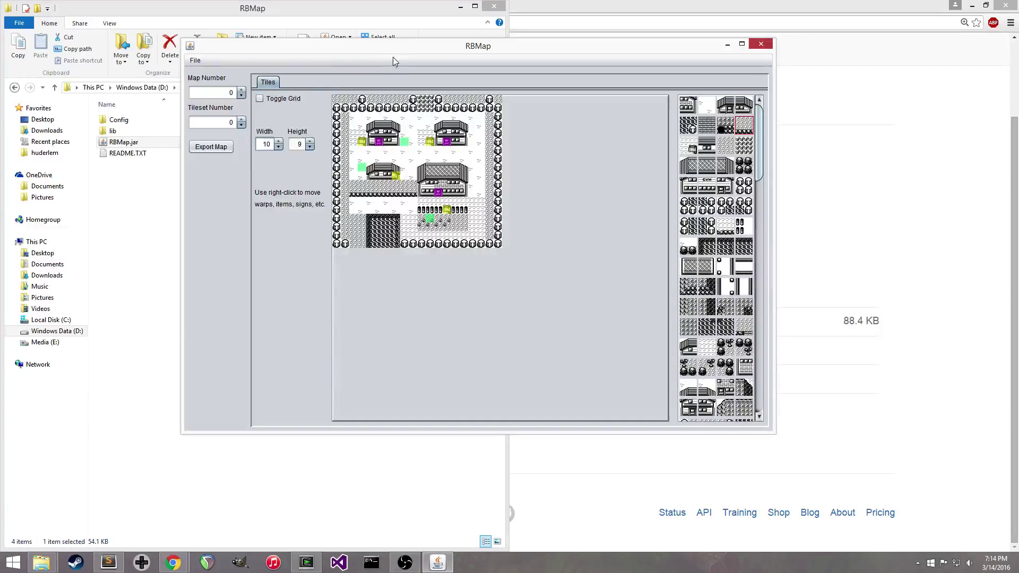
drag(393, 46, 366, 33)
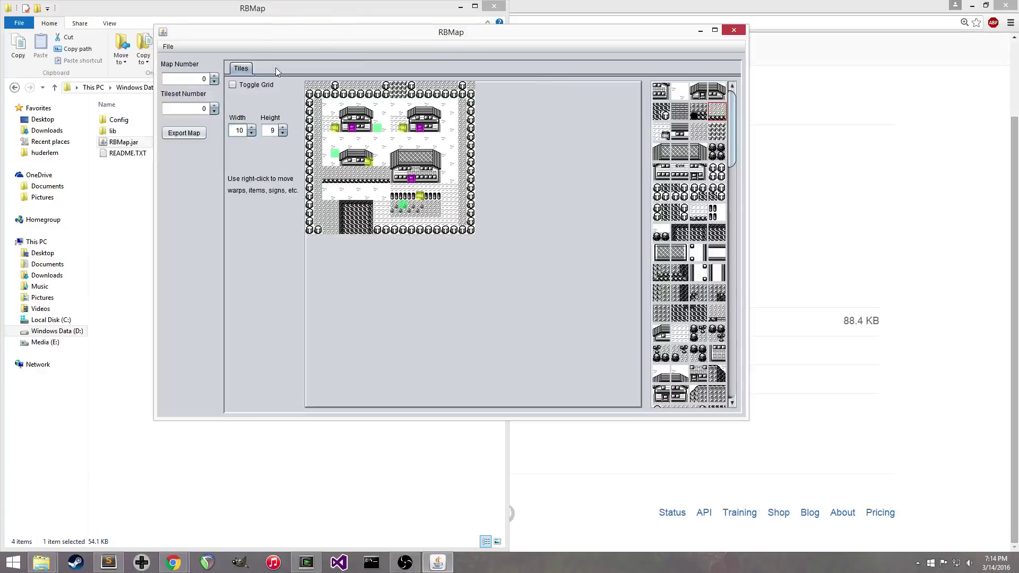
Start the map export and name the file pallettown.blk
click(184, 133)
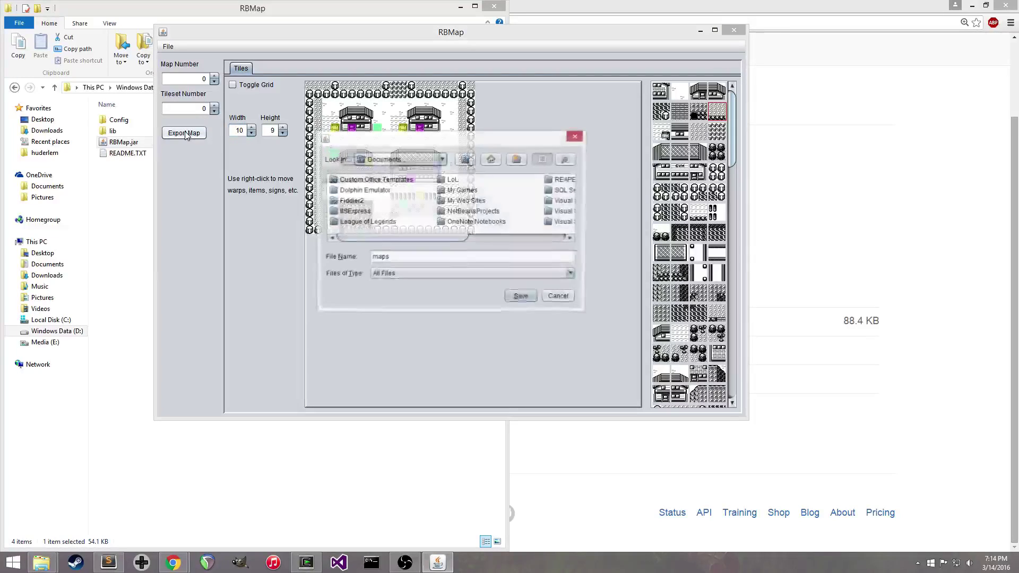
click(465, 159)
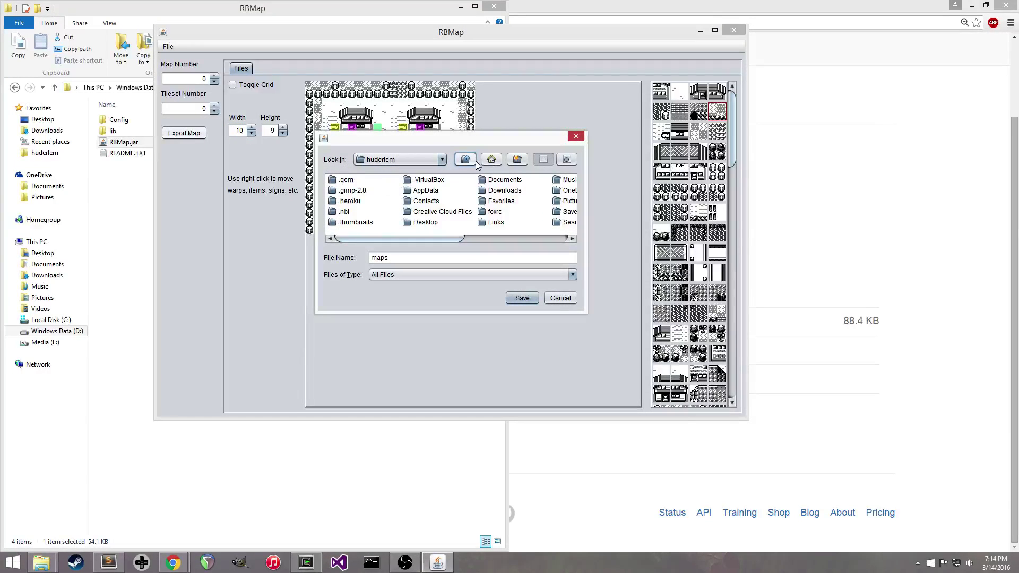
double_click(409, 259)
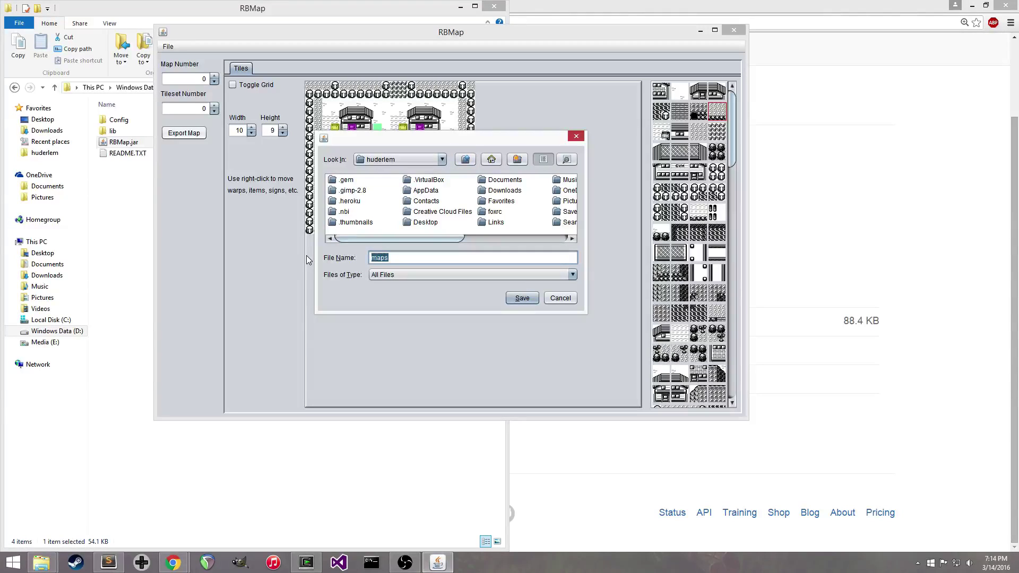
text(pallettown.blk)
Set the save location to D:\cygwin64\home\<user>\pokered
click(469, 161)
click(469, 160)
click(465, 160)
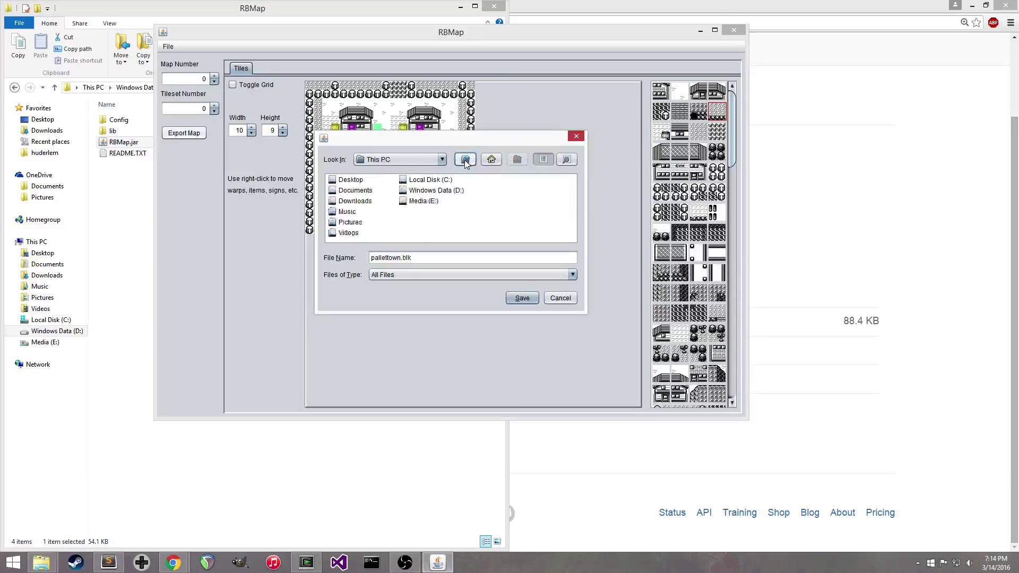
double_click(425, 192)
double_click(353, 192)
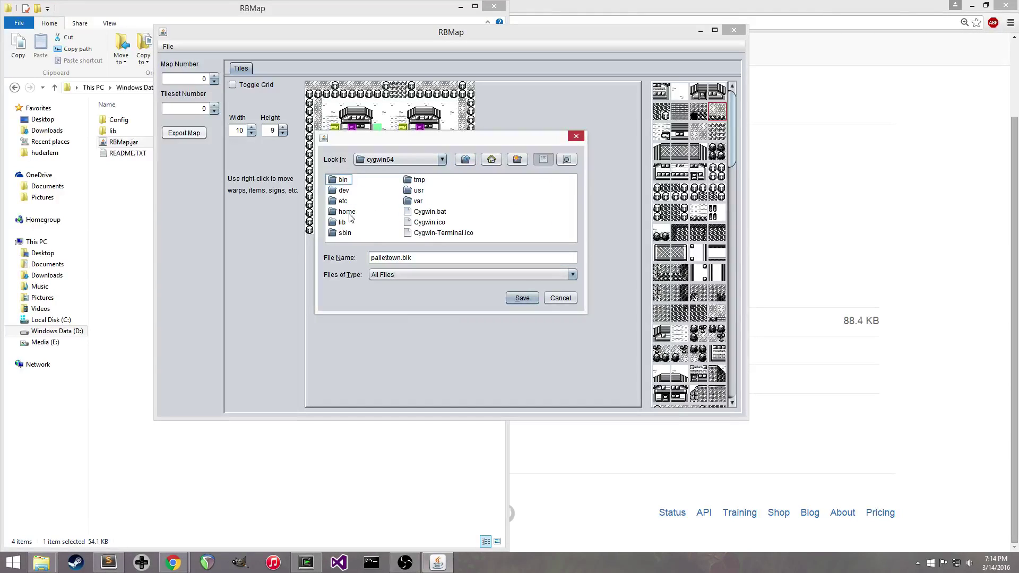
double_click(348, 212)
double_click(353, 180)
click(425, 205)
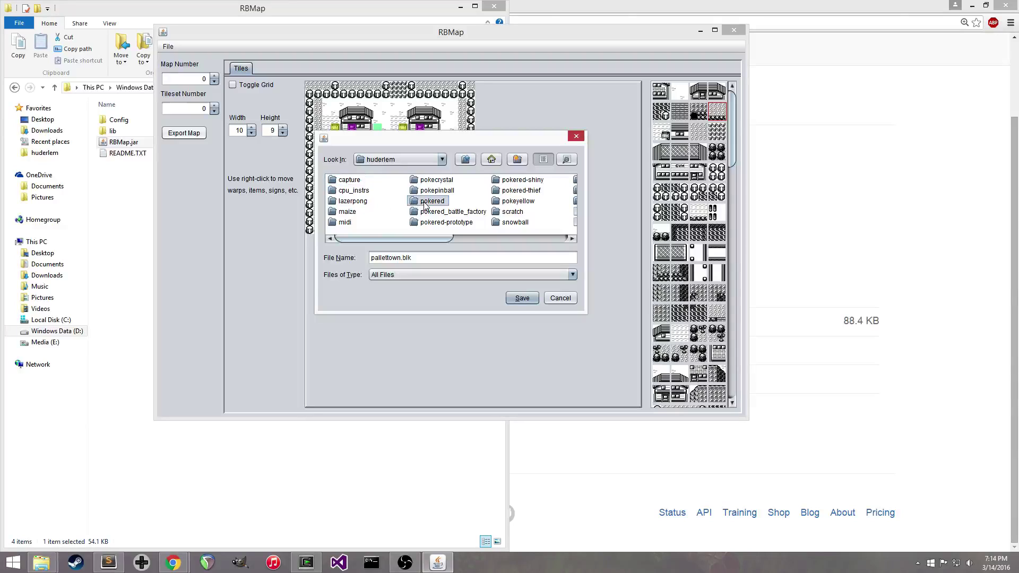
double_click(425, 205)
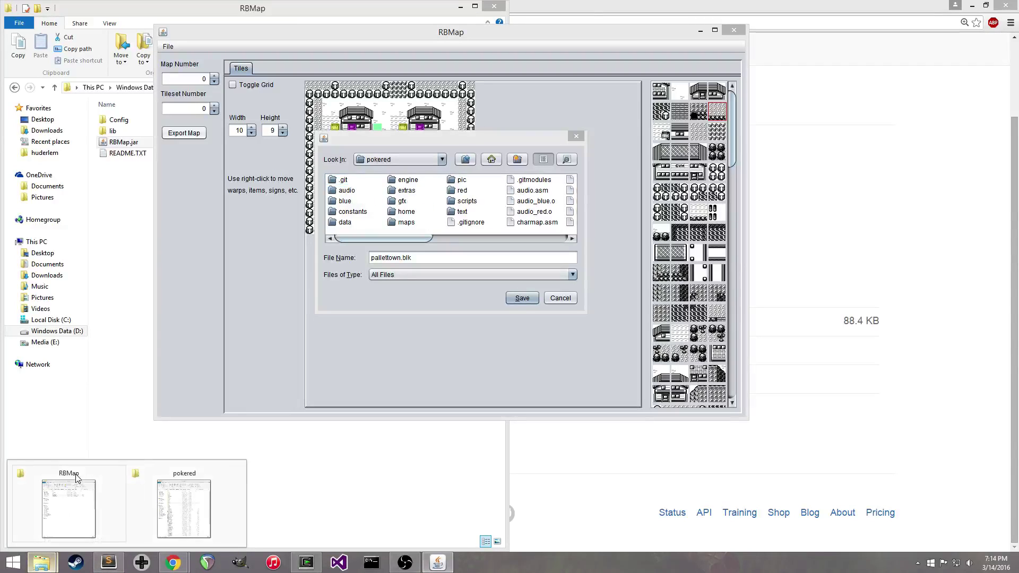
Open pallettown.blk from the pokered maps folder with HexEdit
click(185, 508)
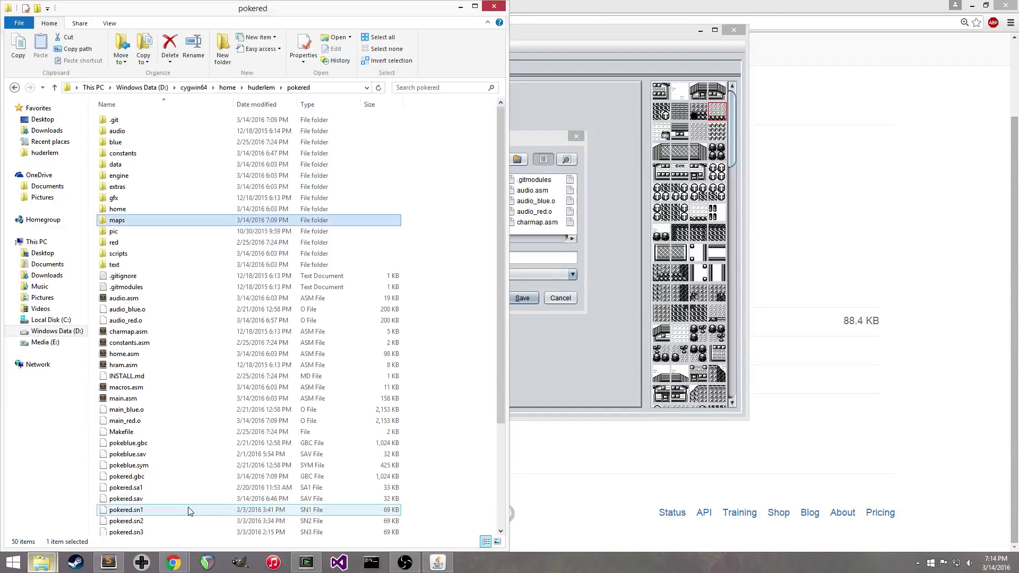
double_click(180, 223)
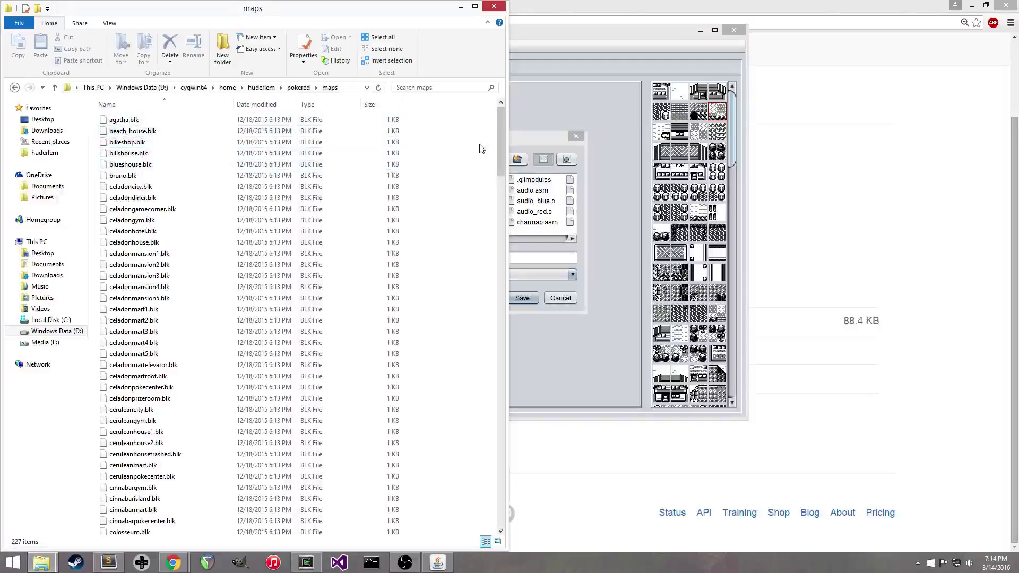
mouse_move(501, 117)
mouse_down()
mouse_move(499, 472)
mouse_move(488, 184)
mouse_move(497, 116)
mouse_up()
click(155, 244)
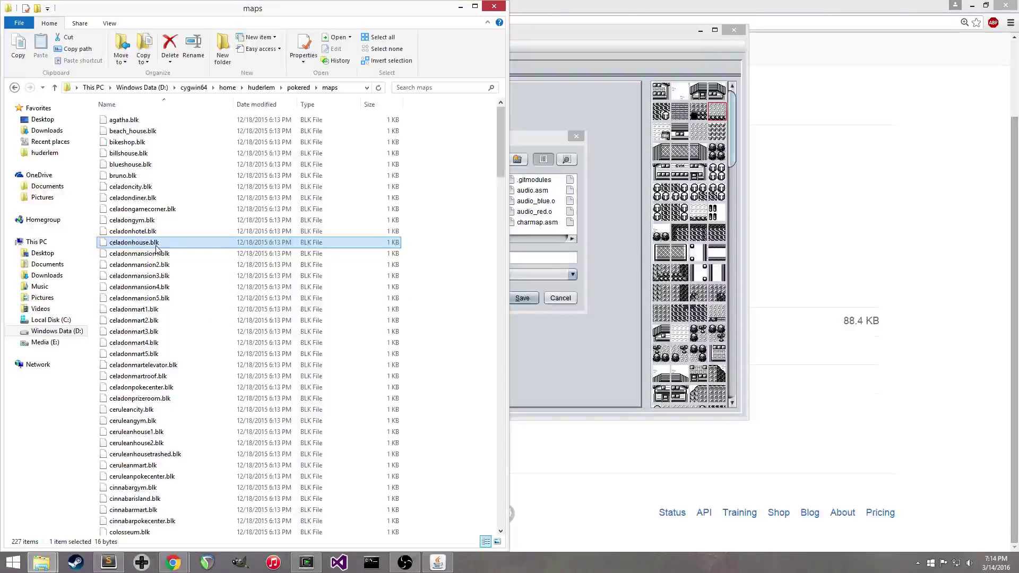
click(181, 264)
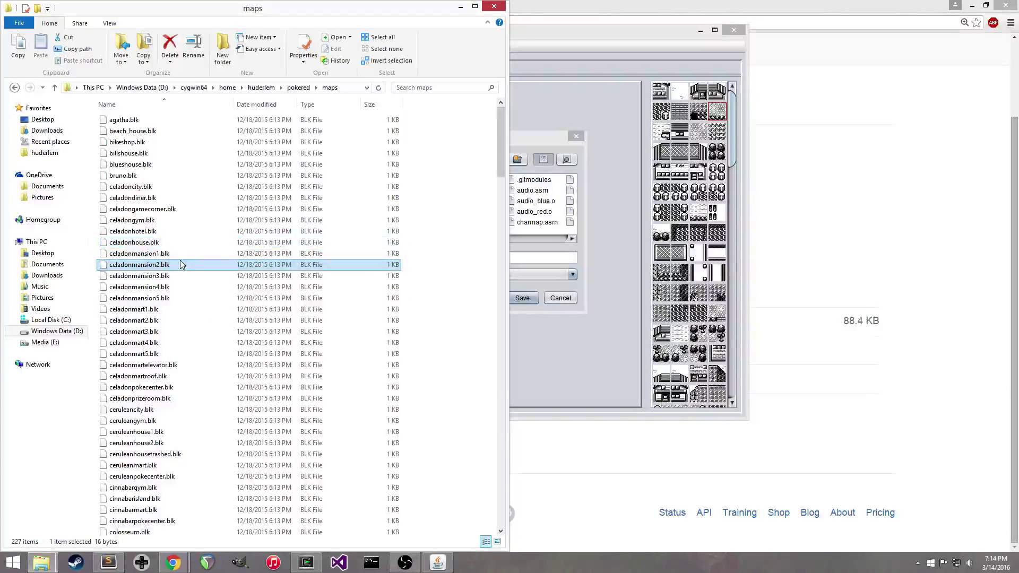
key(p)
scroll(197, 223, down, 3)
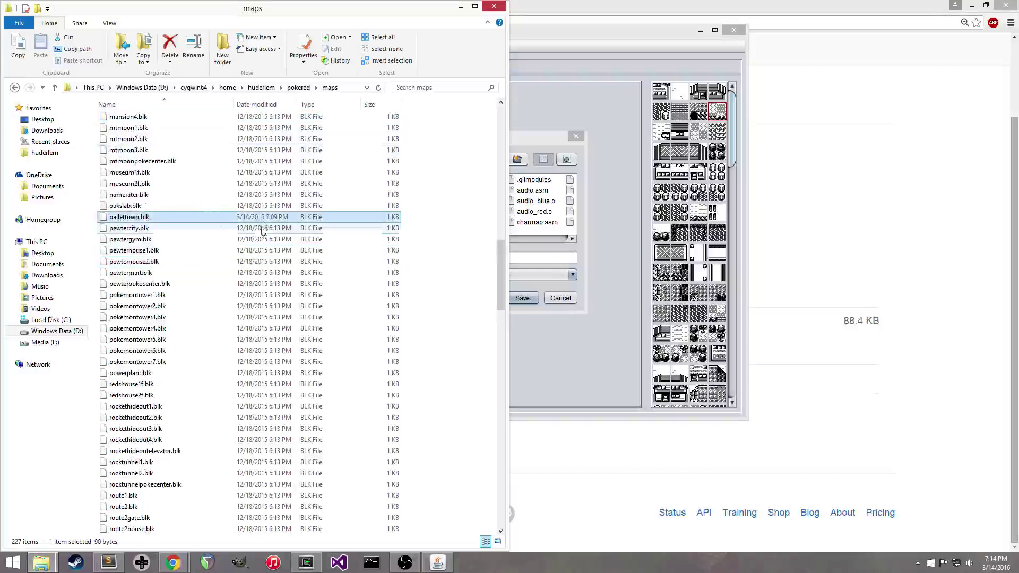
right_click(163, 152)
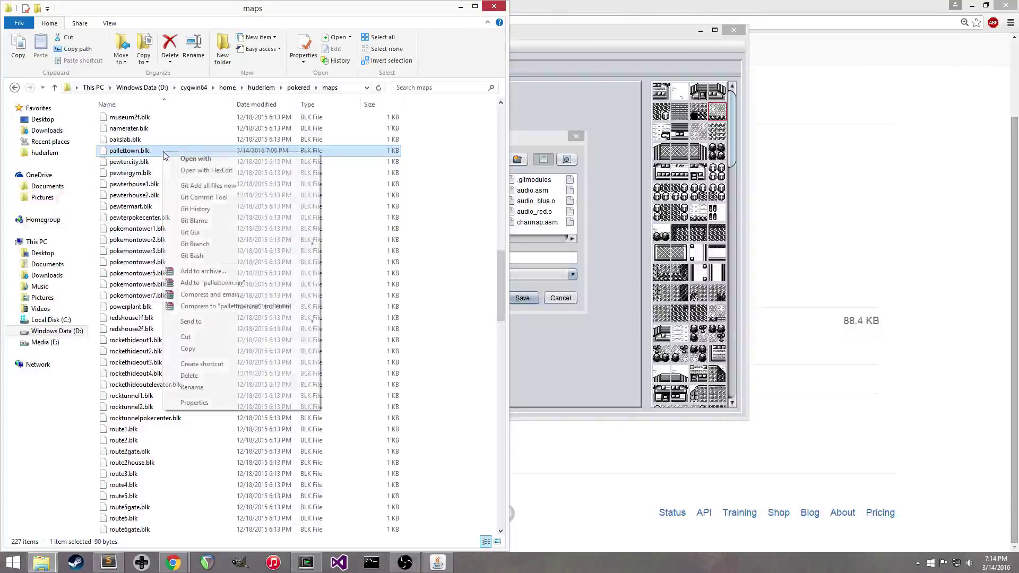
click(219, 171)
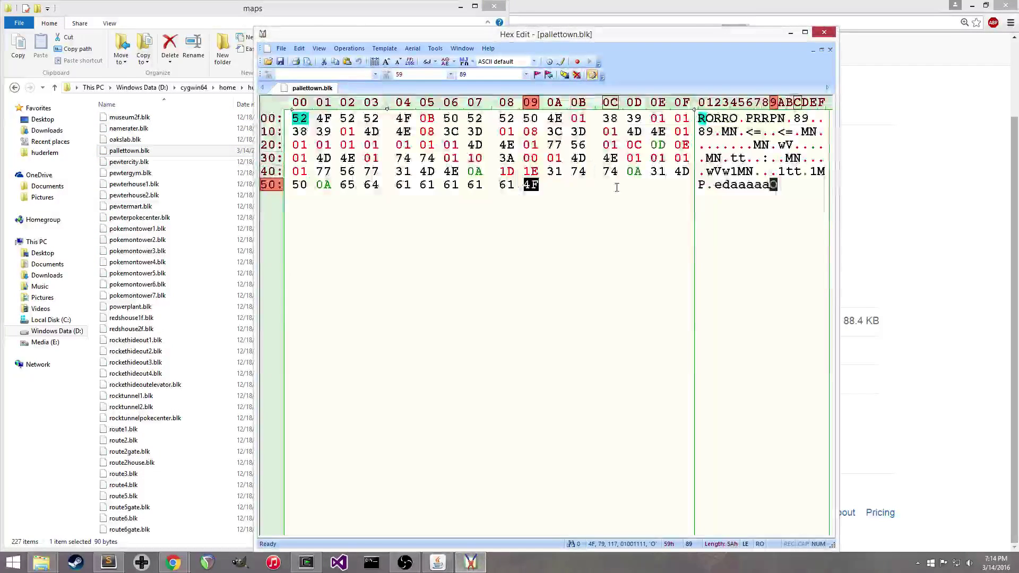
Check pallettown.blk's 90-byte length, select bytes 4D 4E 01 at offsets 27–29, then close HxD
key(ctrl+Home)
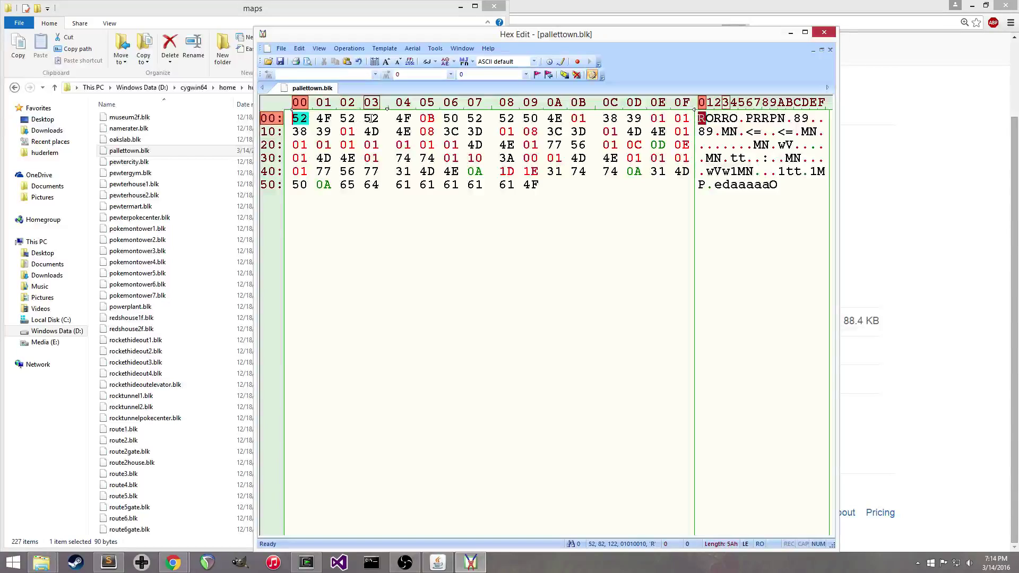
click(527, 183)
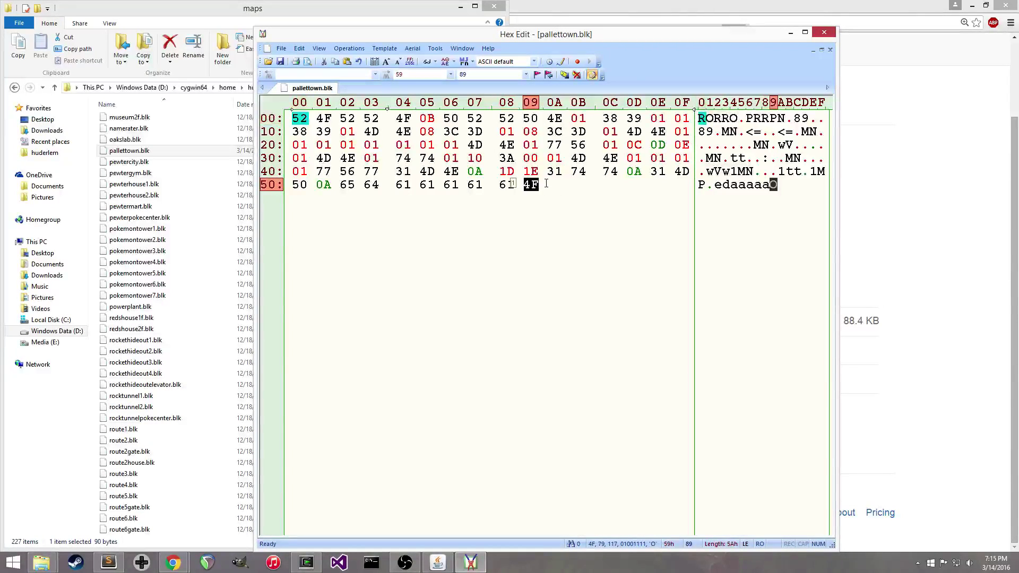
key(Right)
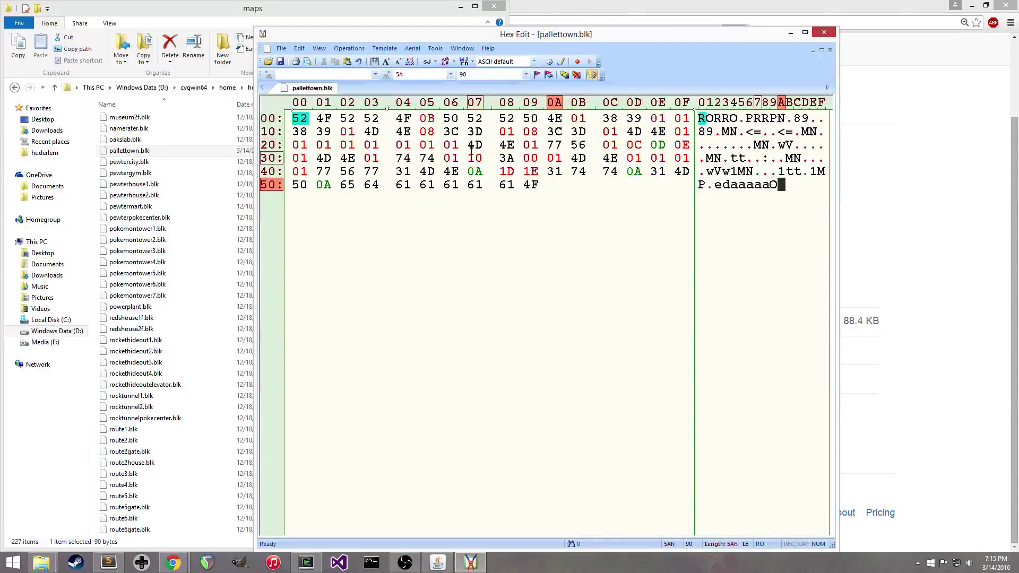
drag(475, 145, 579, 148)
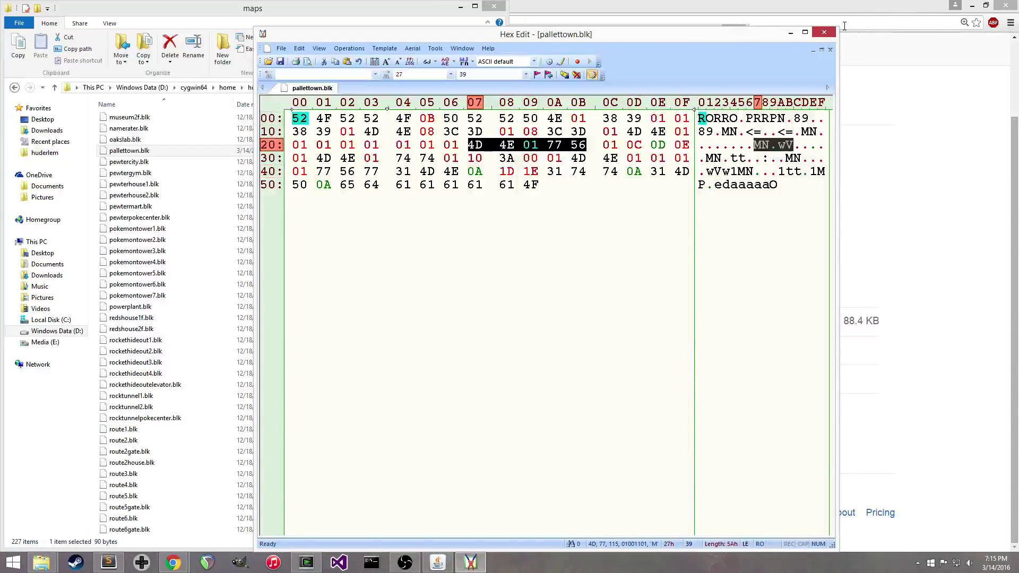
click(824, 33)
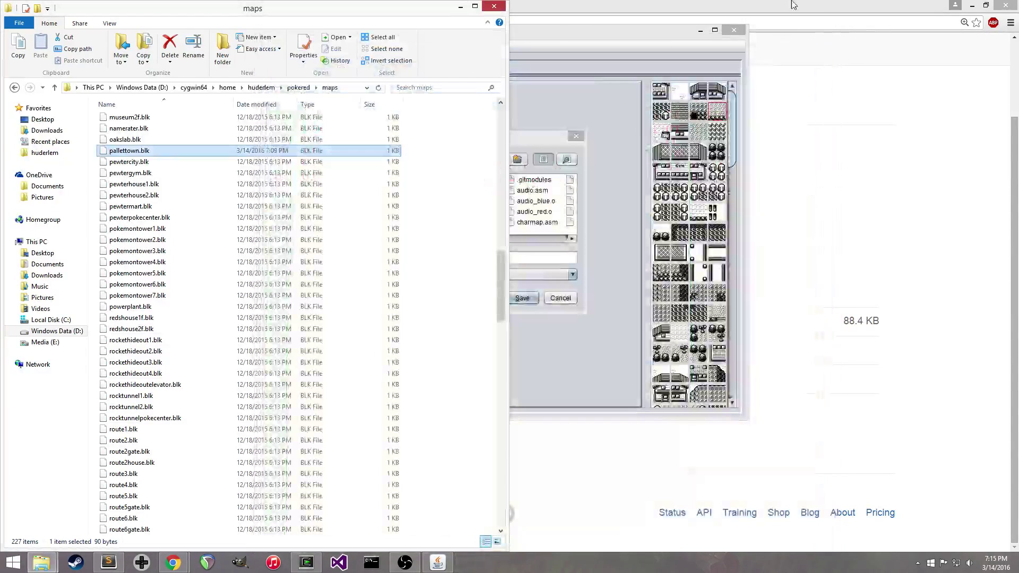
Save the export as pallettown.blk inside pokered's maps folder
click(547, 146)
double_click(395, 223)
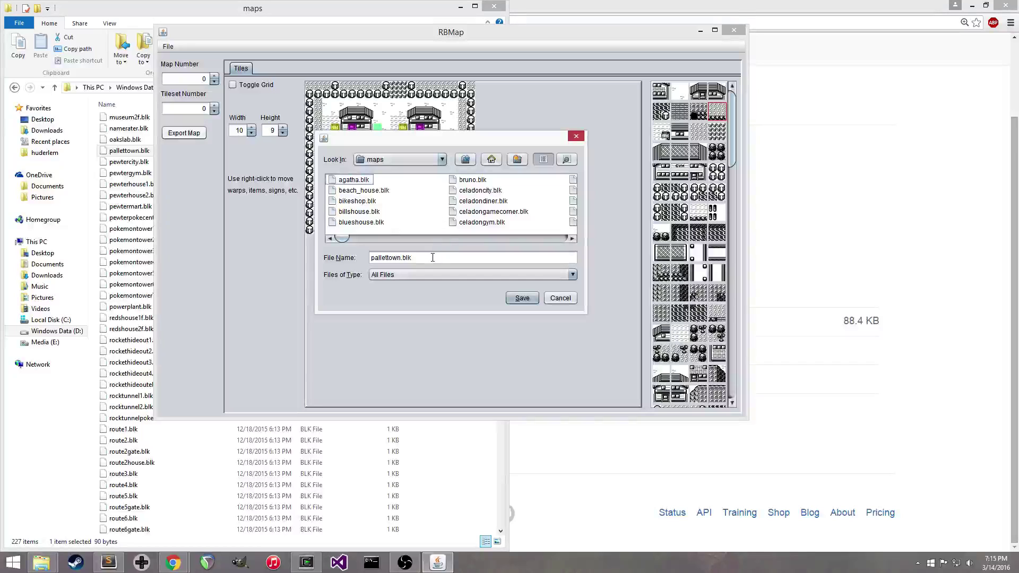
click(521, 299)
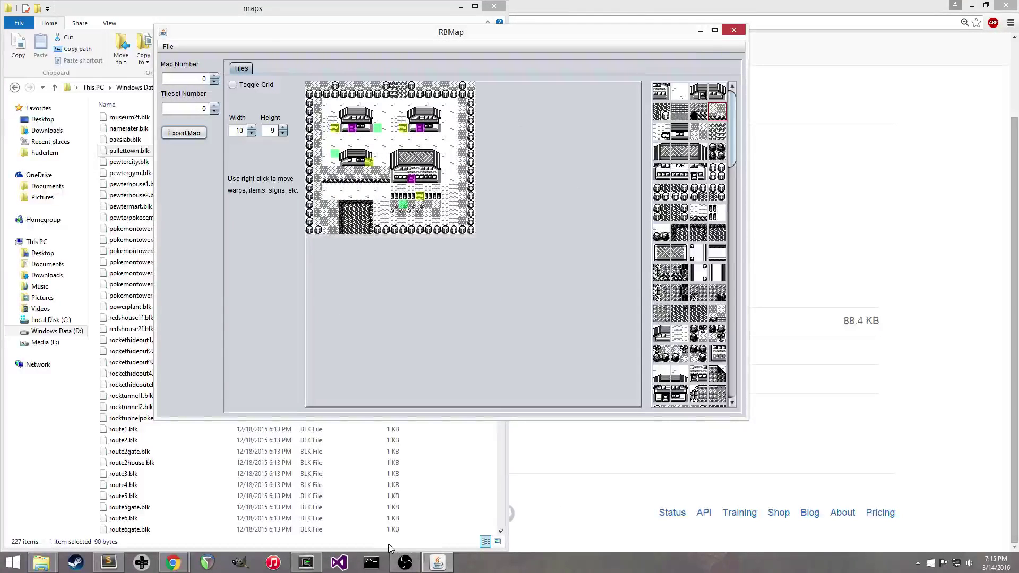
click(307, 563)
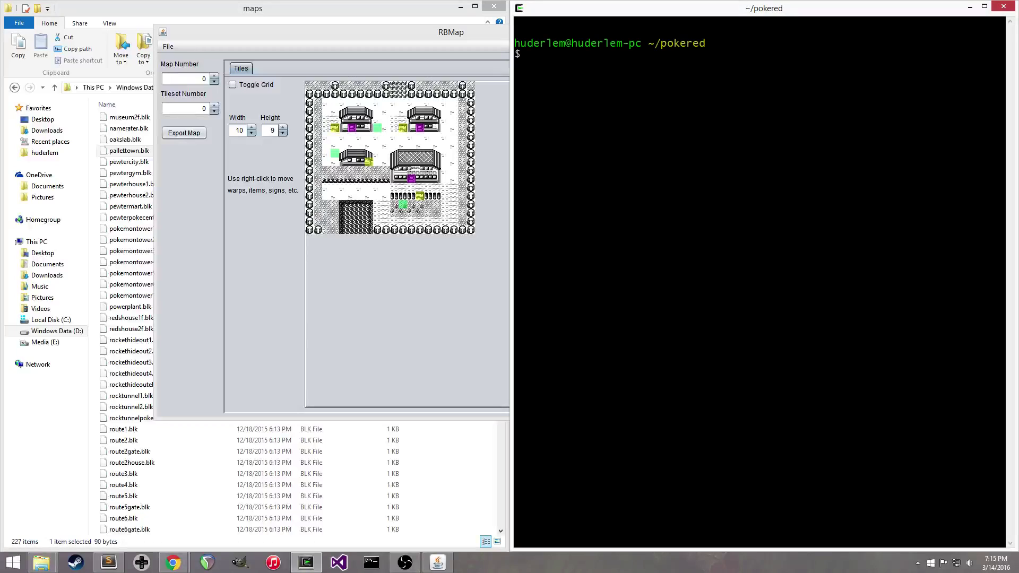
Confirm git status lists maps/pallettown.blk as modified, then rebuild with make red
key(Return)
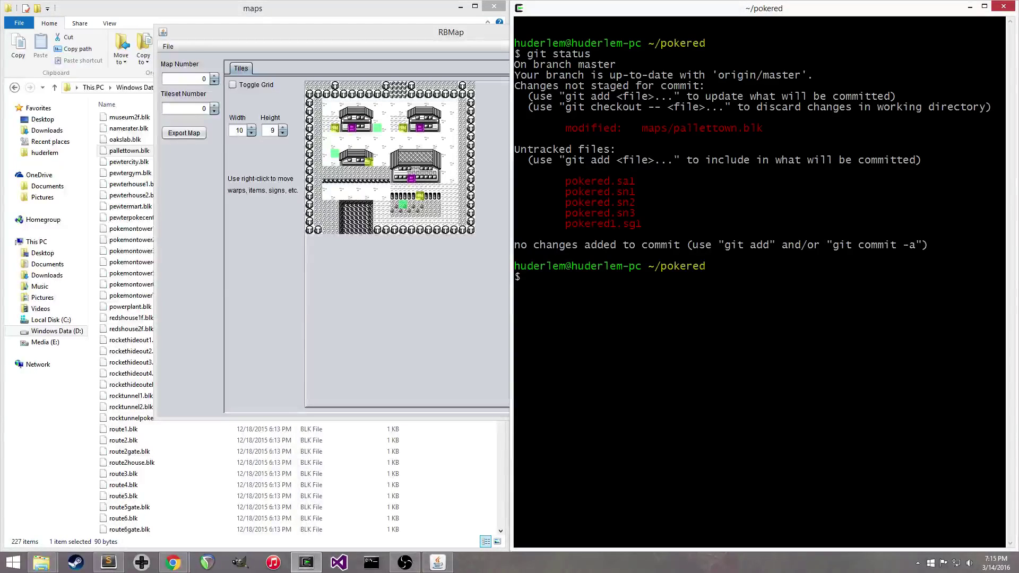
drag(1003, 128, 661, 127)
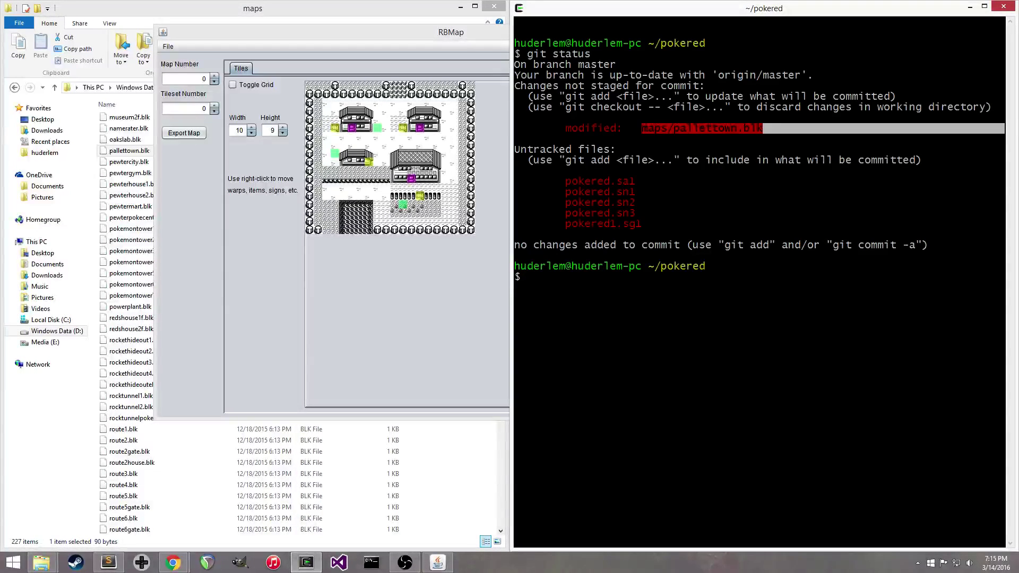
click(784, 131)
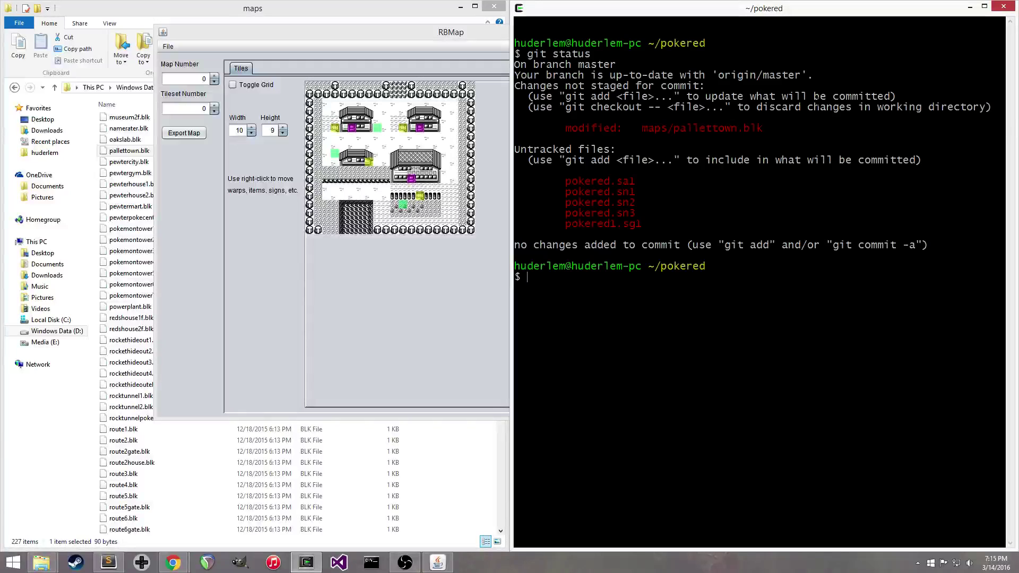
text(make red)
key(Return)
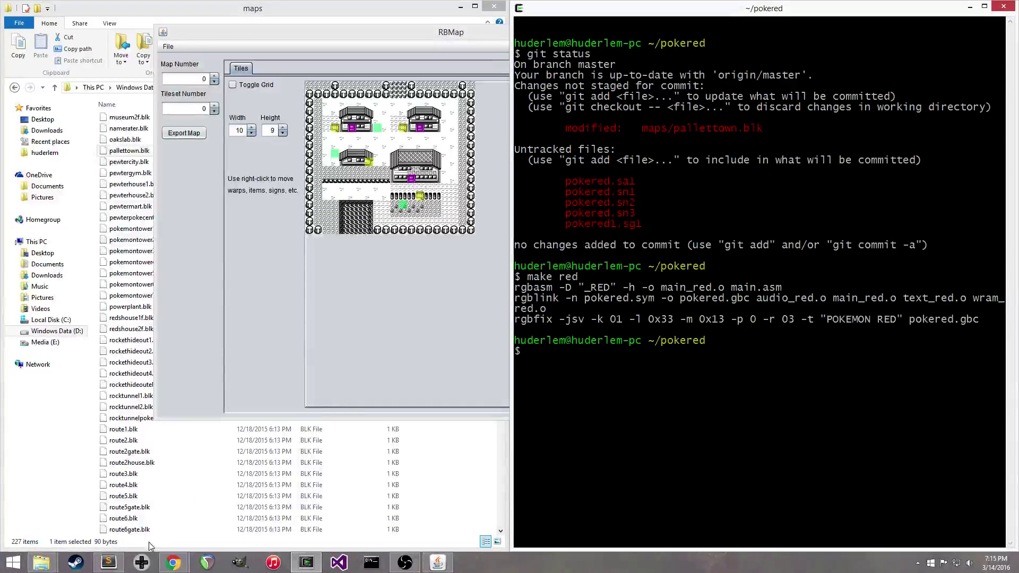
click(141, 562)
Load the rebuilt POKEMON RED ROM into bgb
right_click(478, 154)
click(510, 172)
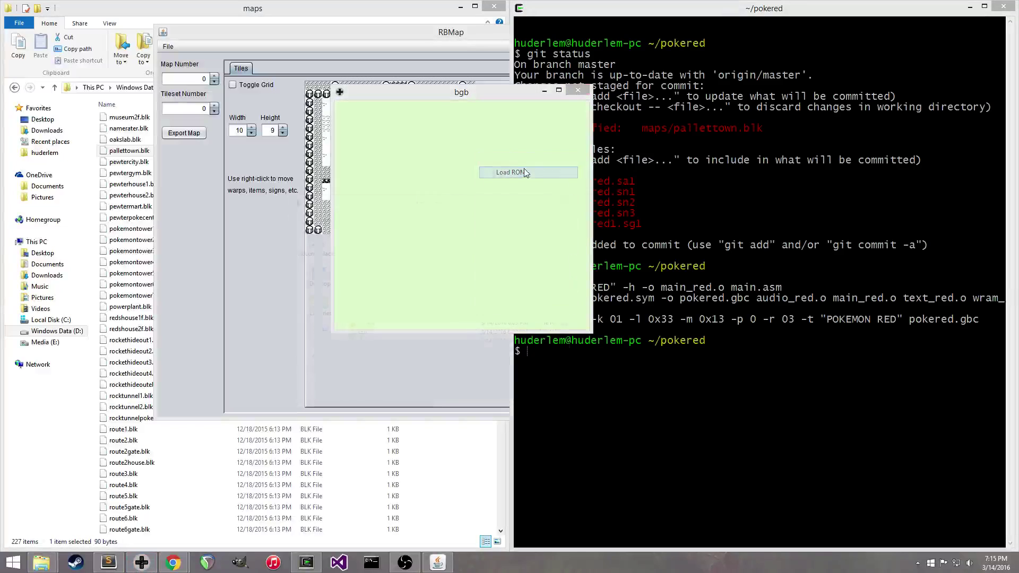
double_click(350, 237)
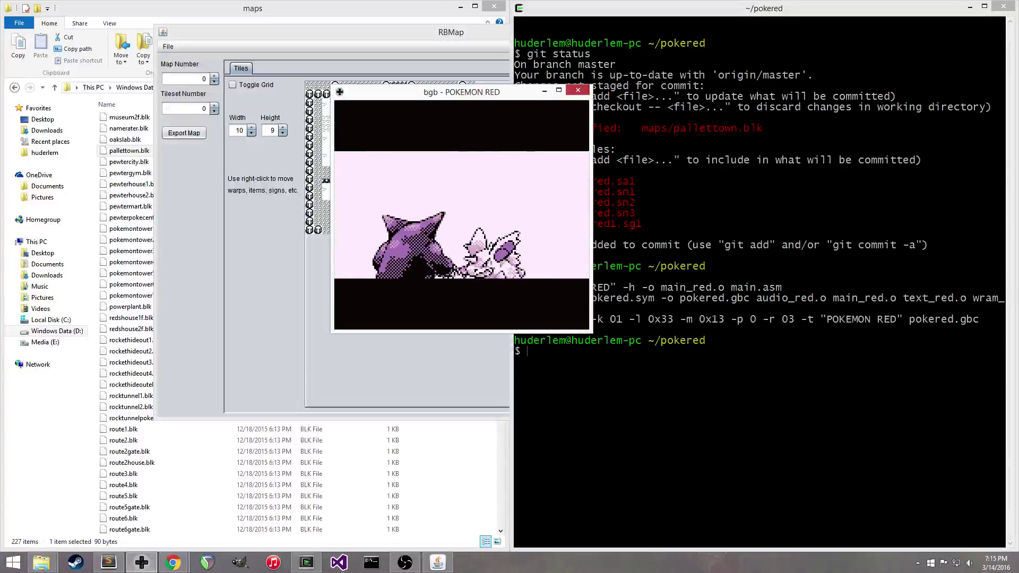
Continue the saved game, walk around Pallet Town to check the new map, then close bgb
key(Return)
key(Return)
key(s)
key(s)
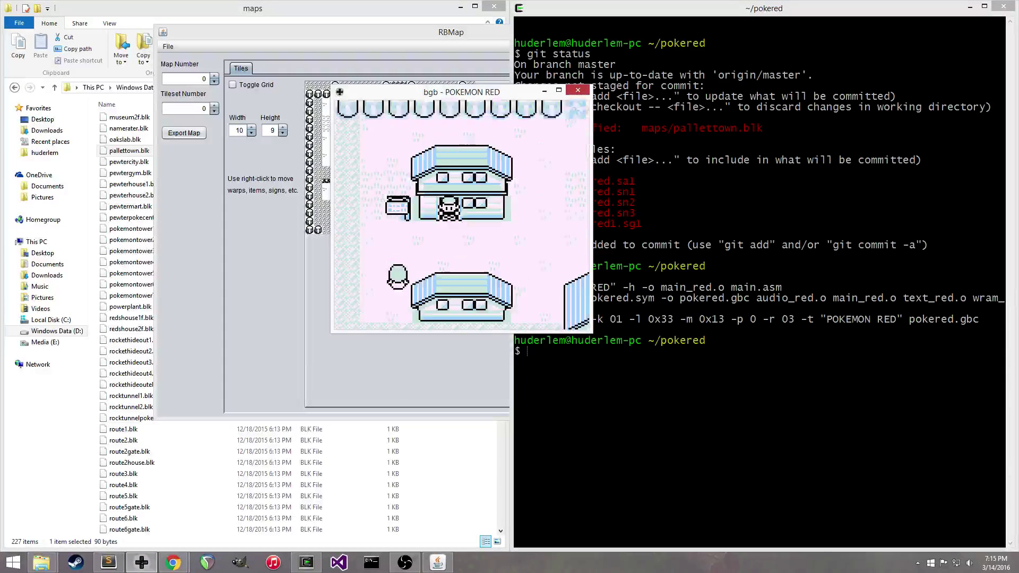
key(Down)
key(Right)
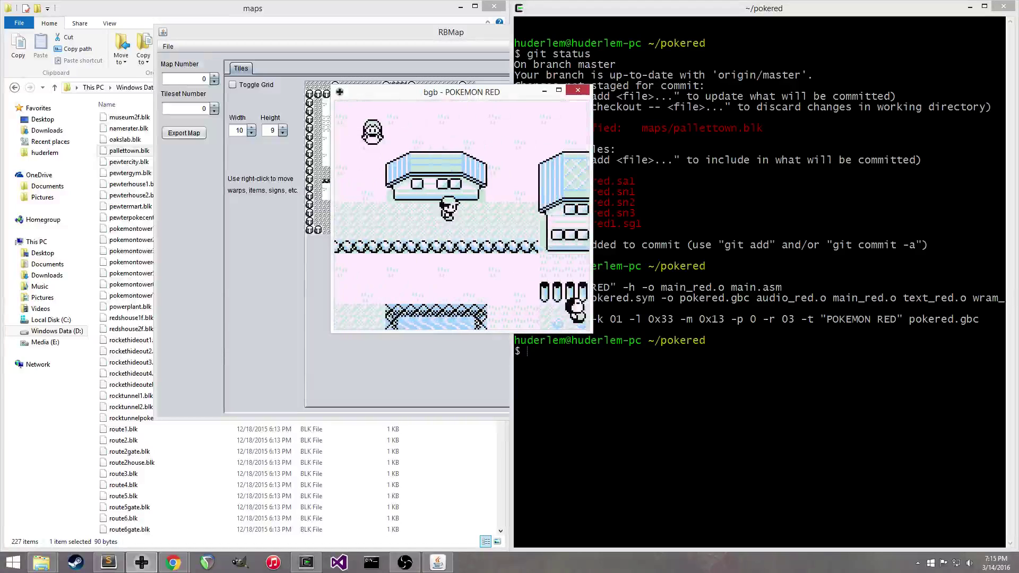
key(Down)
key(Right)
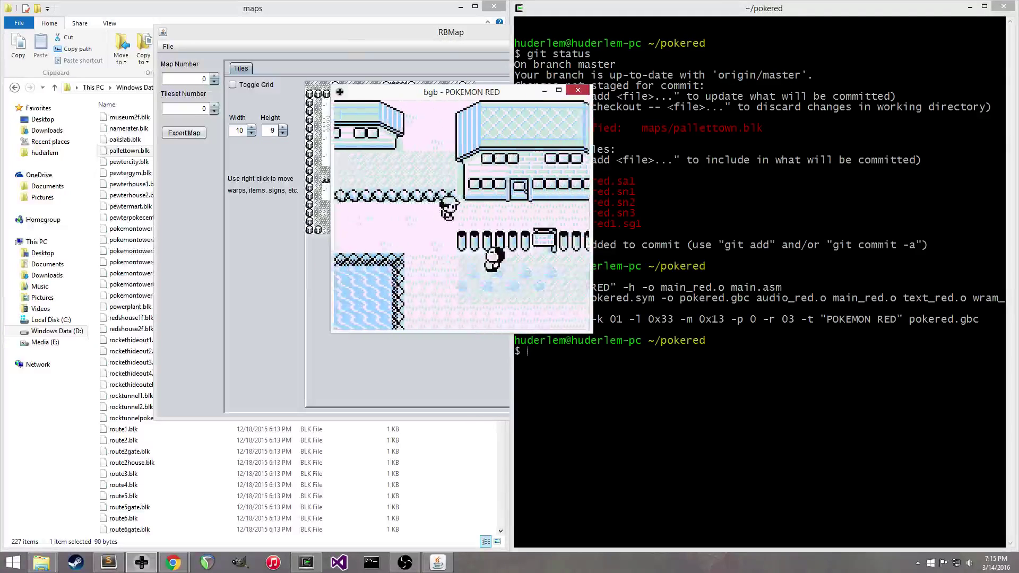
key(Left)
key(Up)
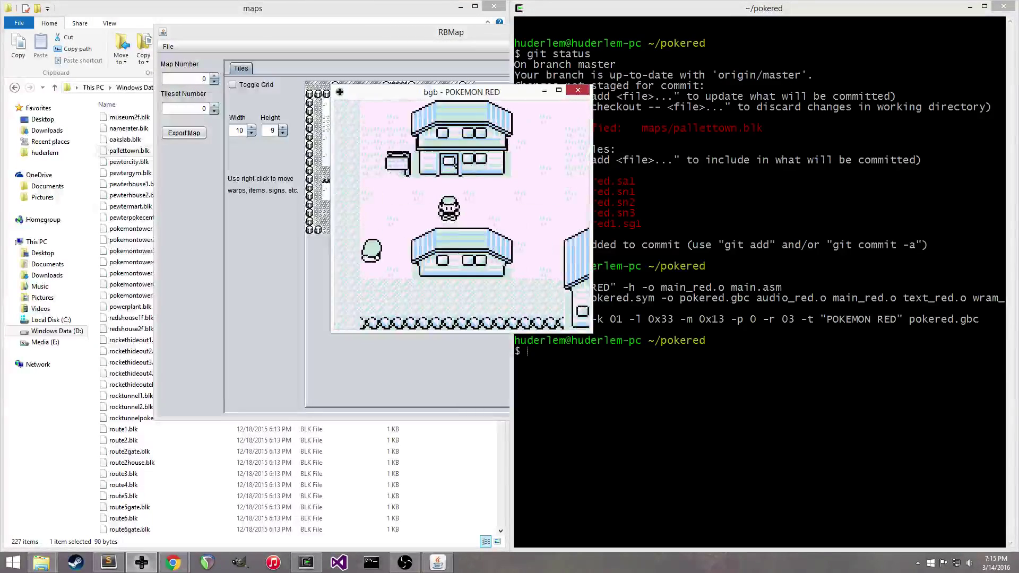
click(578, 91)
Raise Pallet Town's map height from 9 to 12 rows
click(444, 38)
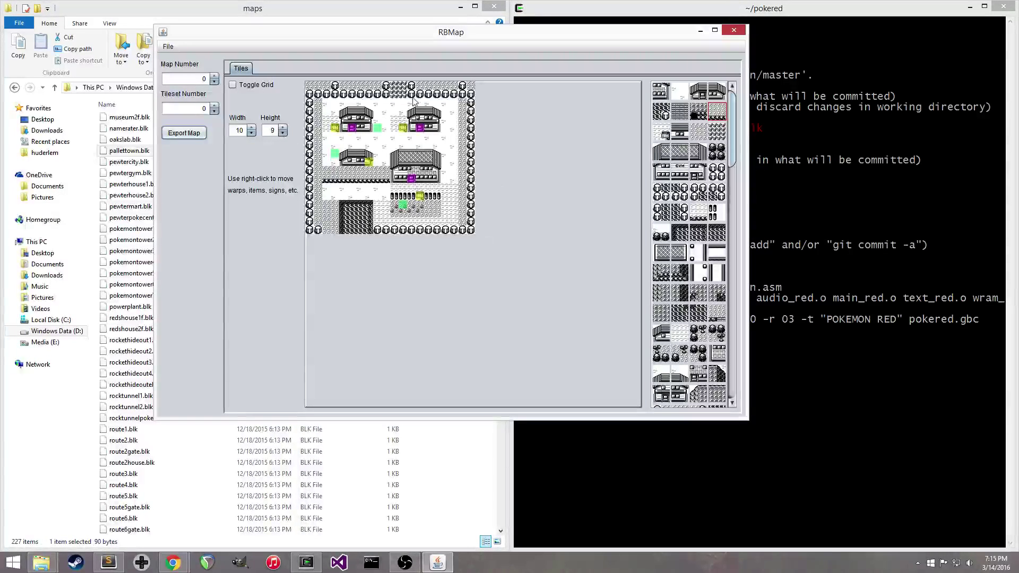
click(284, 128)
click(284, 128)
click(284, 128)
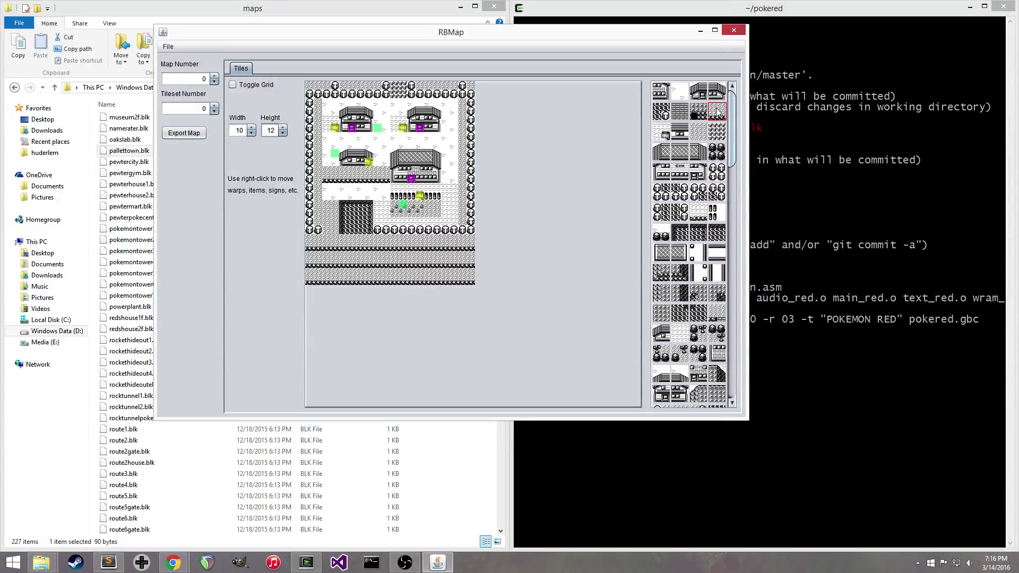
Fill the three new bottom rows with open white ground enclosed by trees
click(679, 92)
mouse_move(325, 244)
mouse_down()
mouse_move(449, 248)
mouse_move(412, 263)
mouse_move(359, 263)
mouse_move(334, 261)
mouse_move(313, 240)
mouse_move(318, 278)
mouse_move(358, 283)
mouse_move(462, 269)
mouse_move(470, 250)
mouse_up()
click(717, 151)
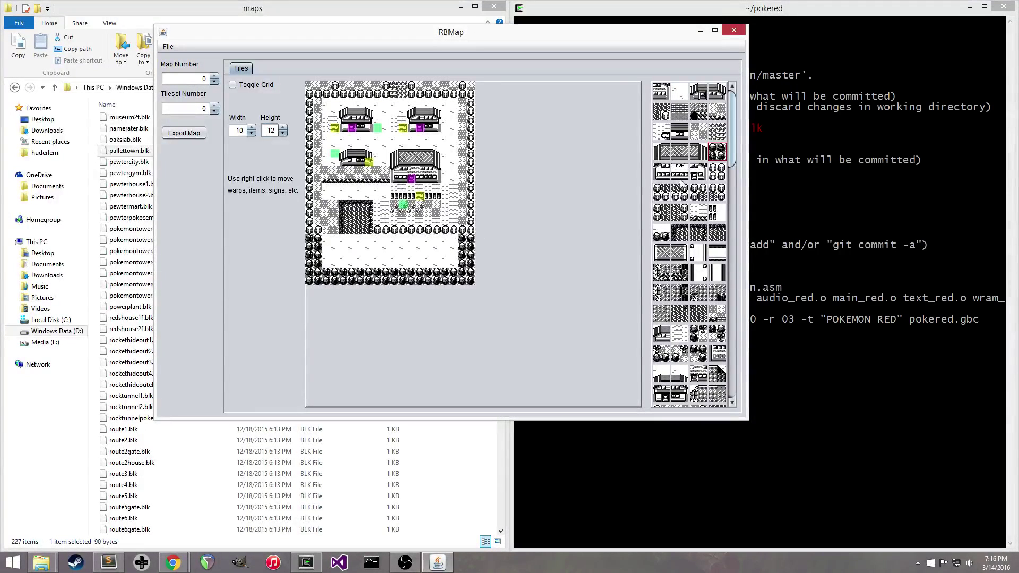
click(680, 91)
drag(345, 230, 447, 234)
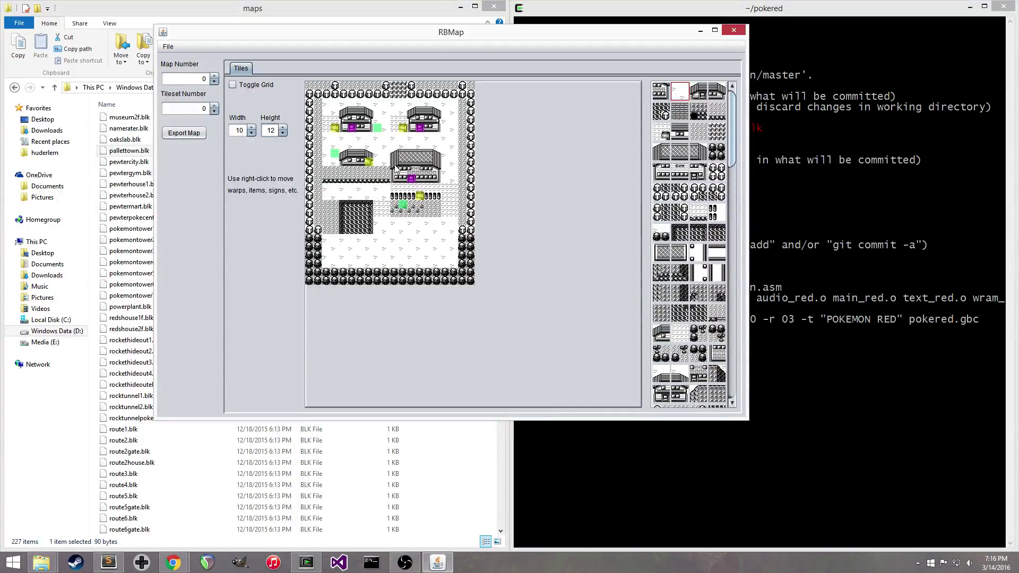
Export the 10×12 map, overwriting palletown.blk
click(194, 137)
click(454, 257)
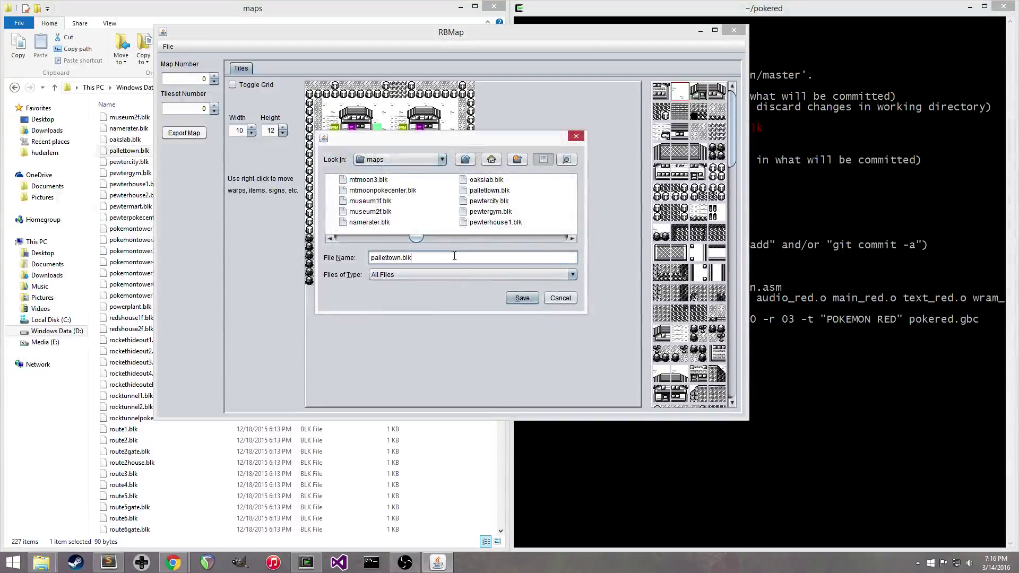
click(490, 191)
click(517, 300)
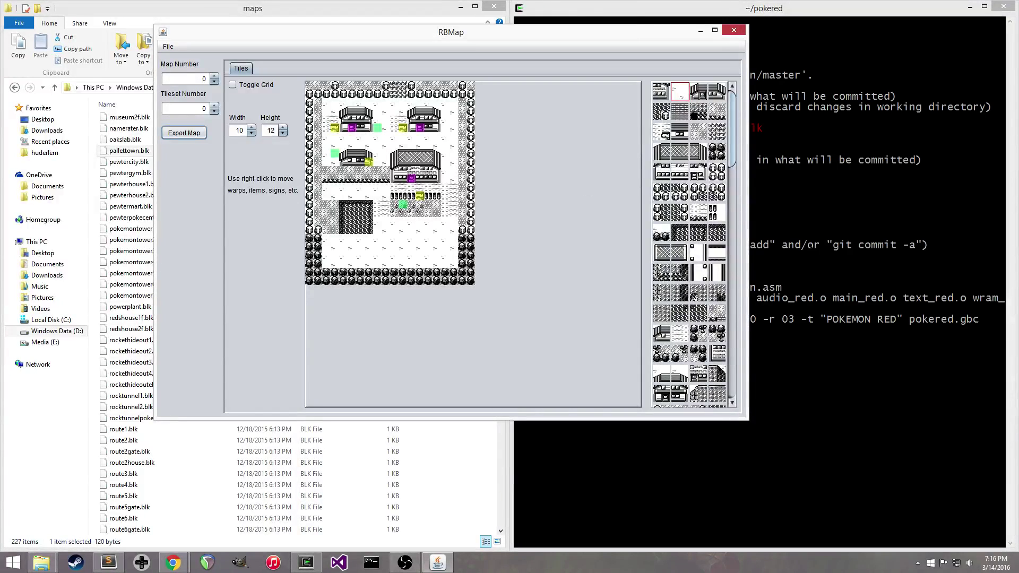
Confirm the map editor's height value reads 12
key(alt+Tab)
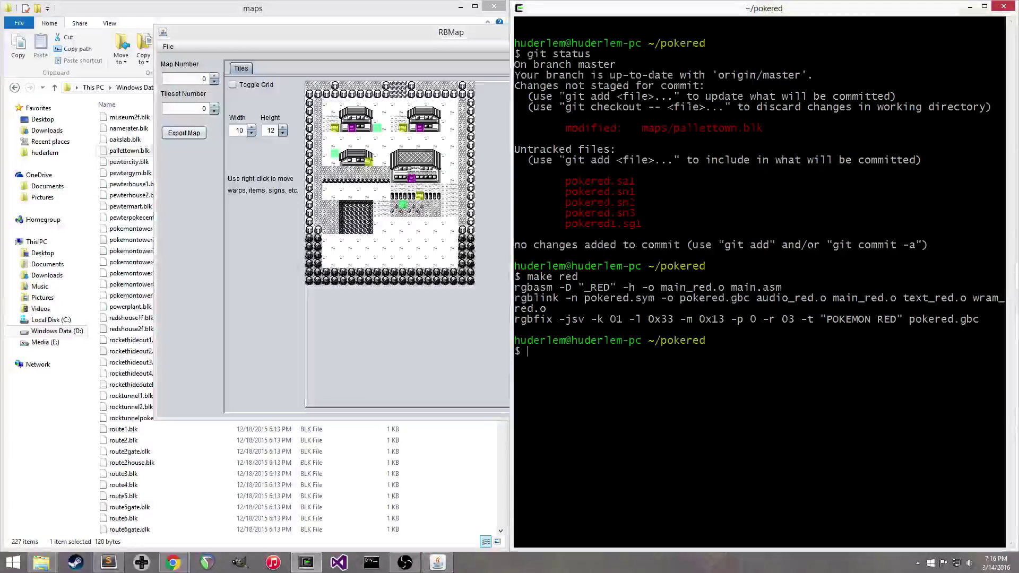
click(474, 34)
click(278, 131)
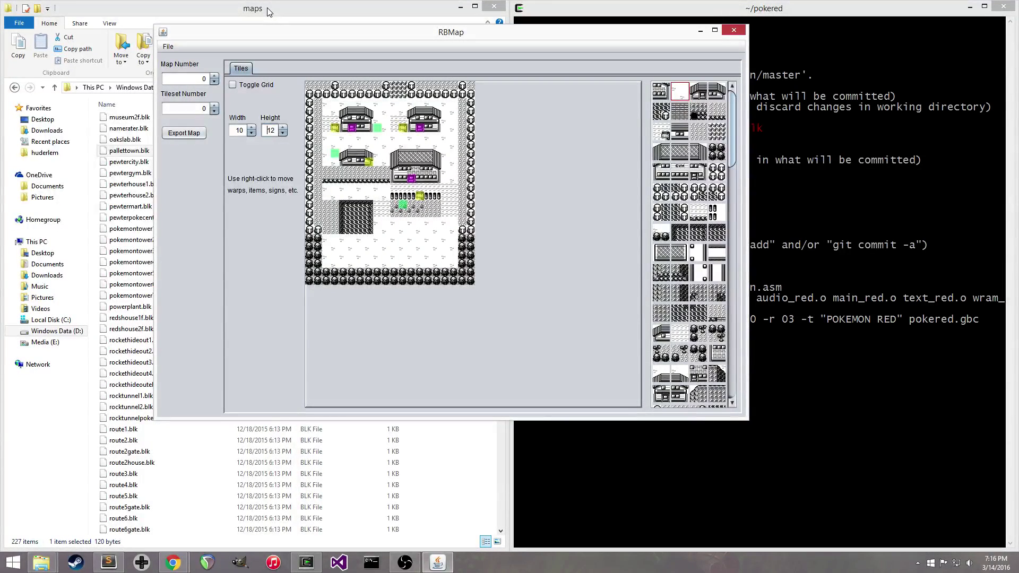
Go from the pokered folder into constants and open map_dimensions.asm in Sublime Text
click(311, 15)
click(298, 87)
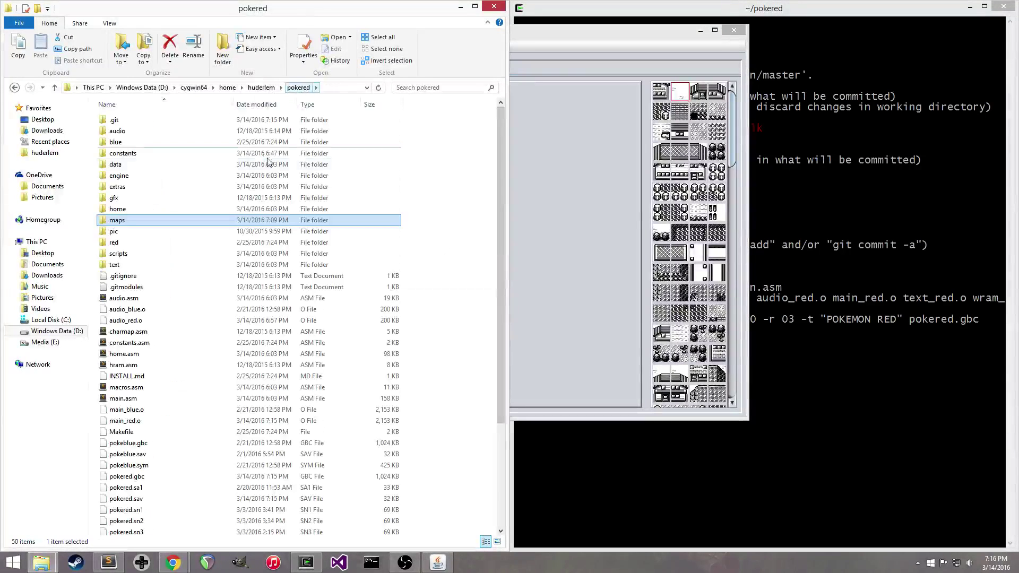
double_click(195, 155)
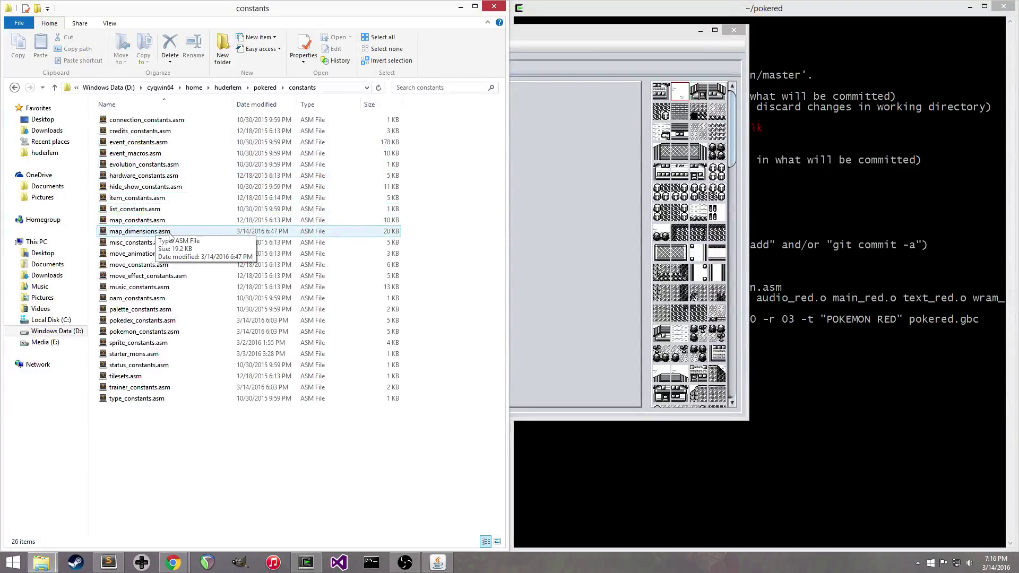
double_click(191, 232)
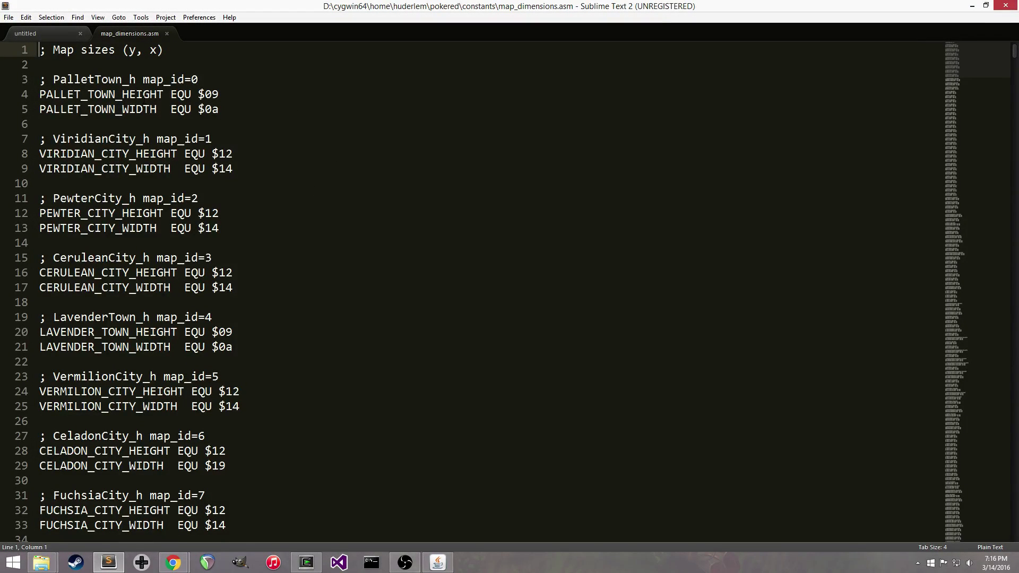
Change PALLET_TOWN_HEIGHT from $09 to 12 in map_dimensions.asm and save it
click(438, 562)
click(88, 94)
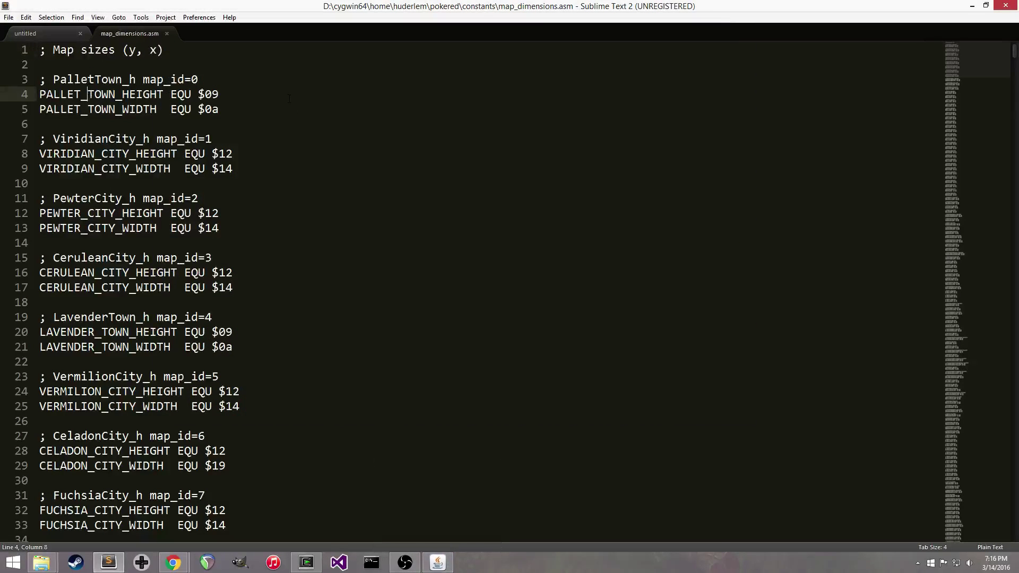
click(439, 562)
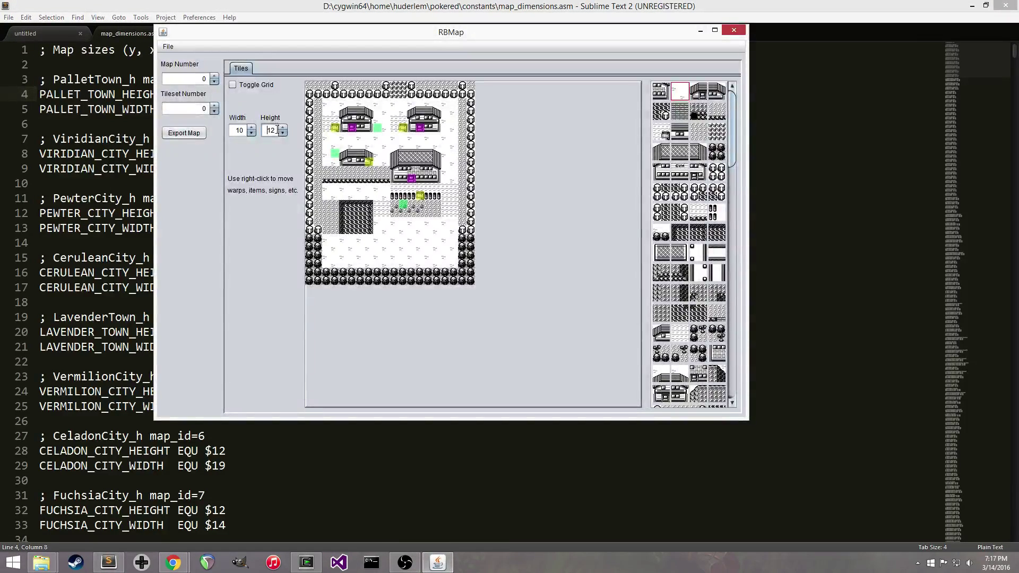
click(101, 94)
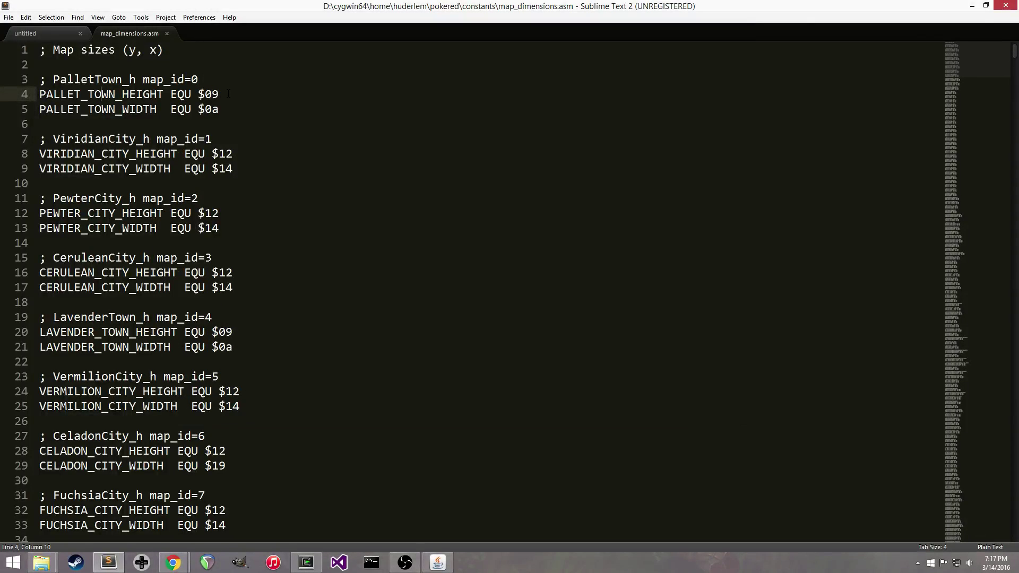
key(BackSpace)
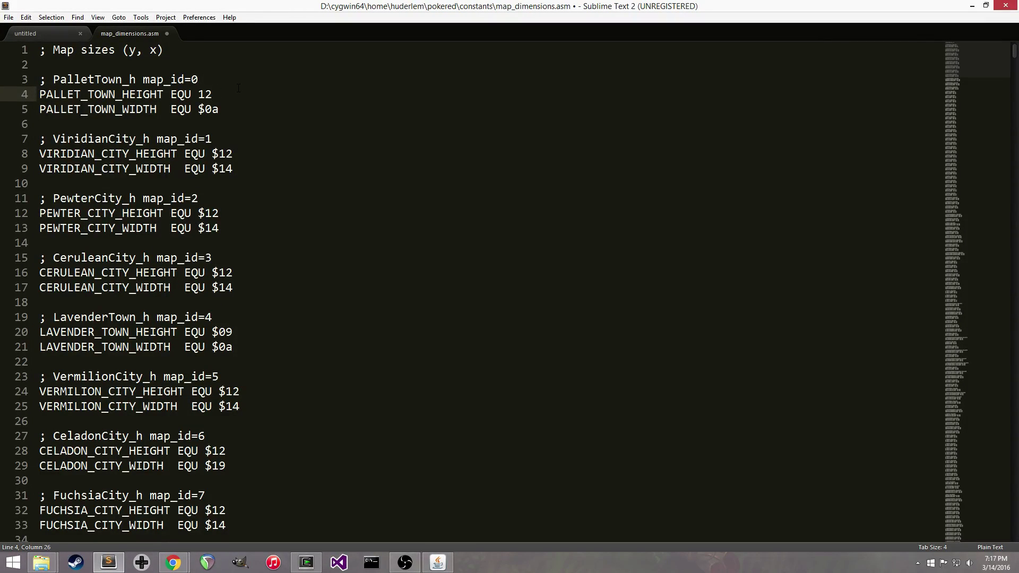
key(Down)
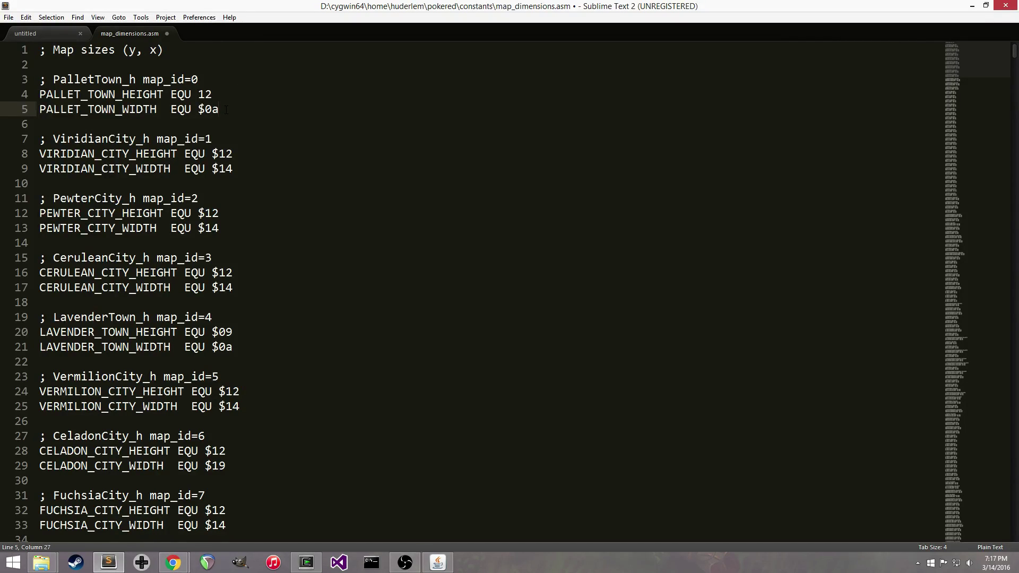
key(ctrl+s)
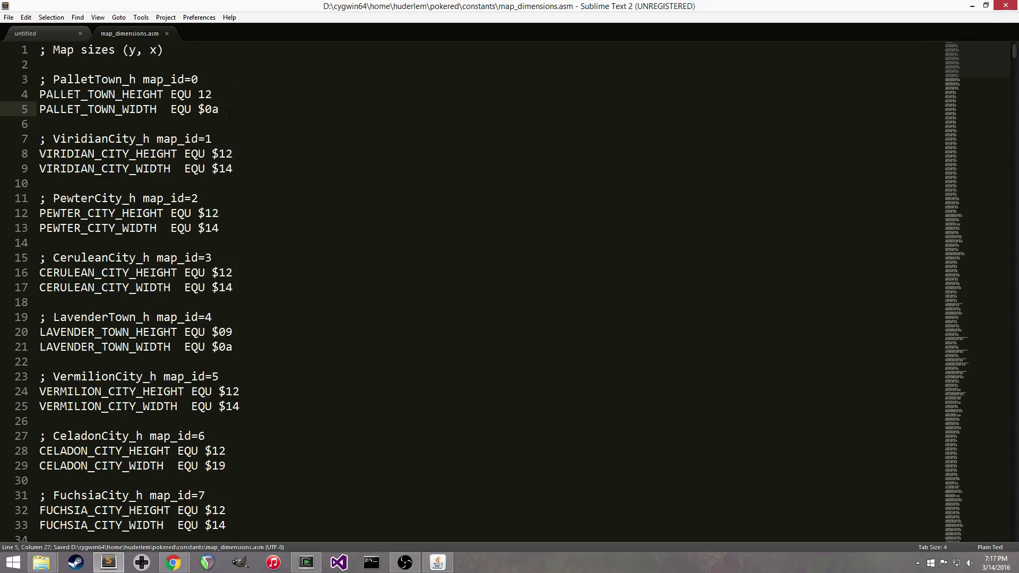
click(308, 563)
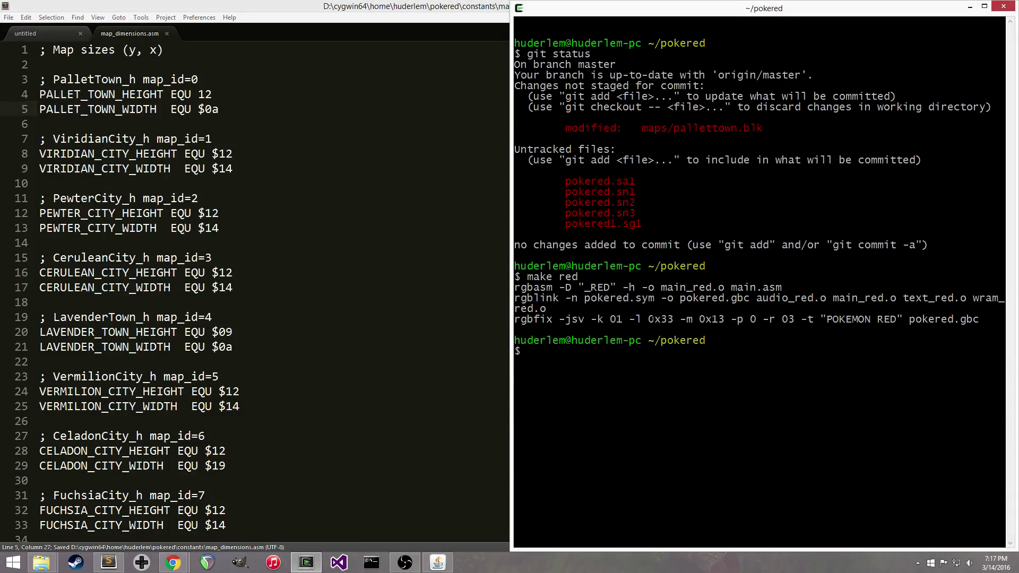
Run git status to see which map files are modified
text(git status)
key(Return)
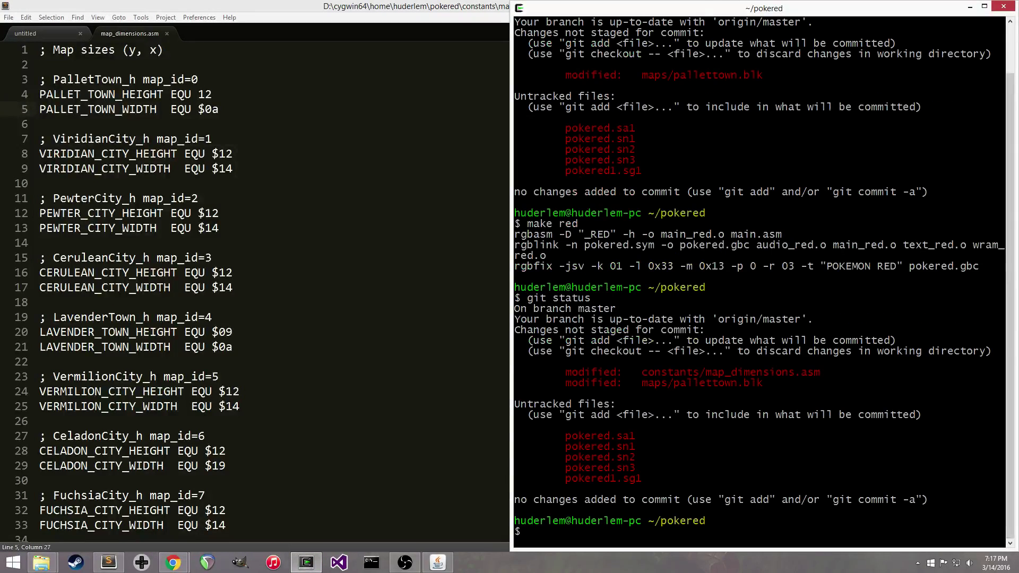
drag(763, 383, 648, 383)
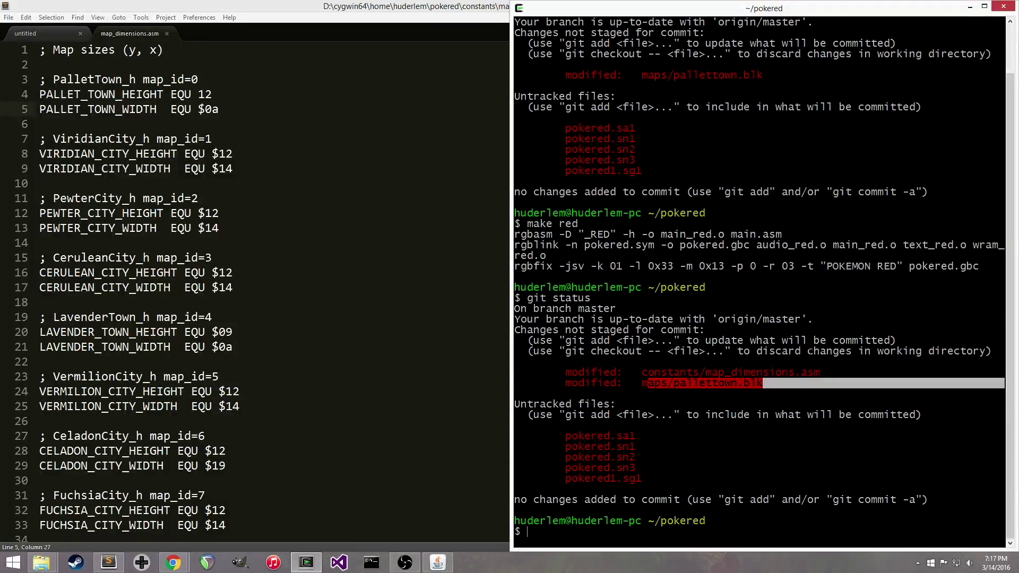
click(647, 383)
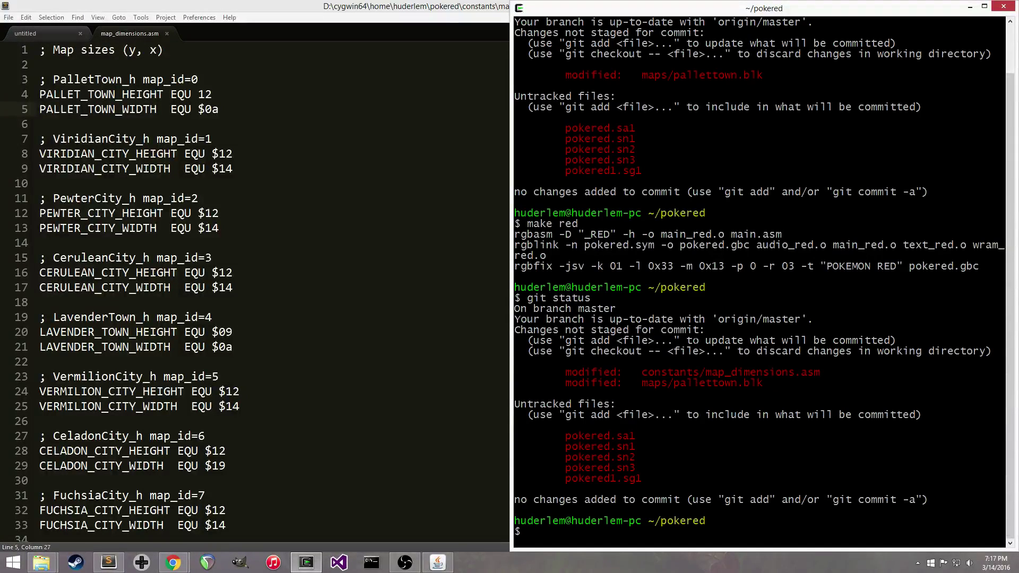
Rebuild the red ROM with make red
text(make red)
key(Return)
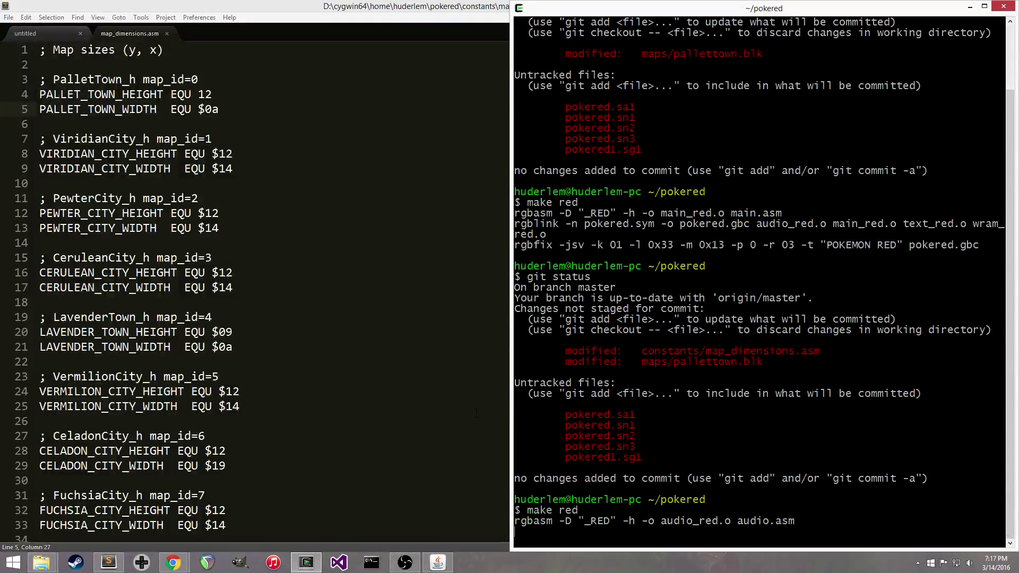
click(142, 564)
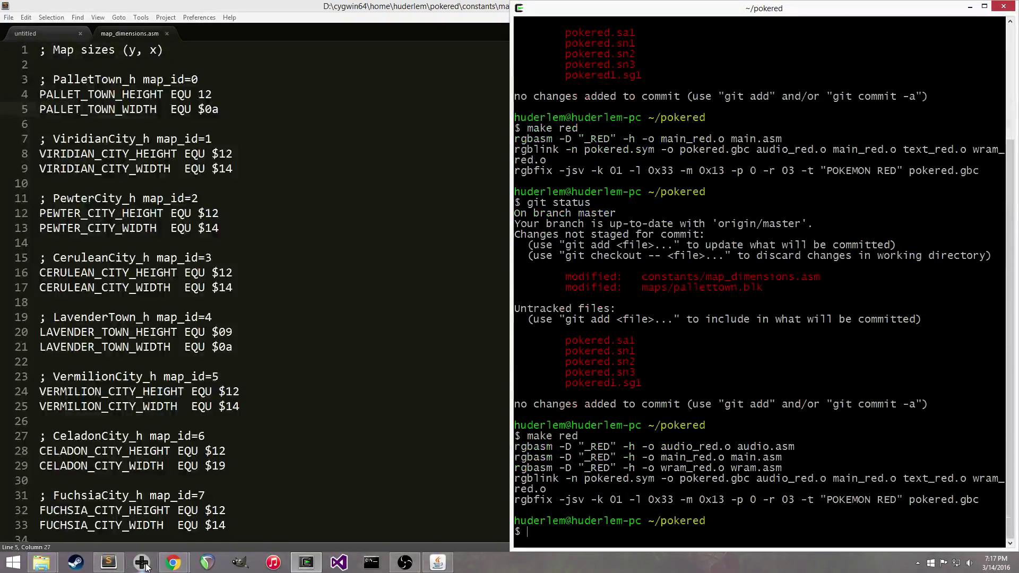
Load the rebuilt pokered.gbc ROM in bgb
right_click(534, 196)
click(520, 221)
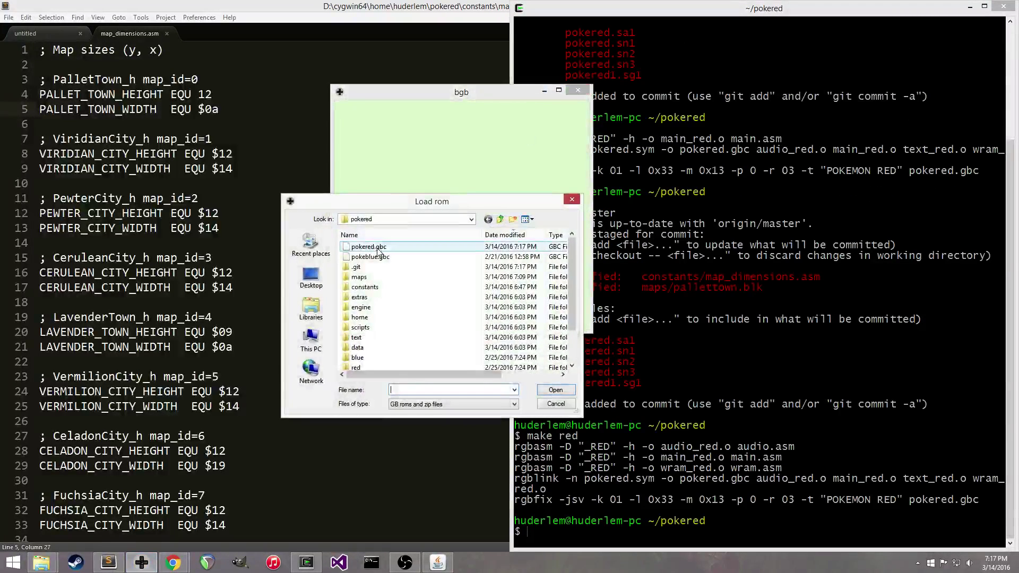
double_click(366, 246)
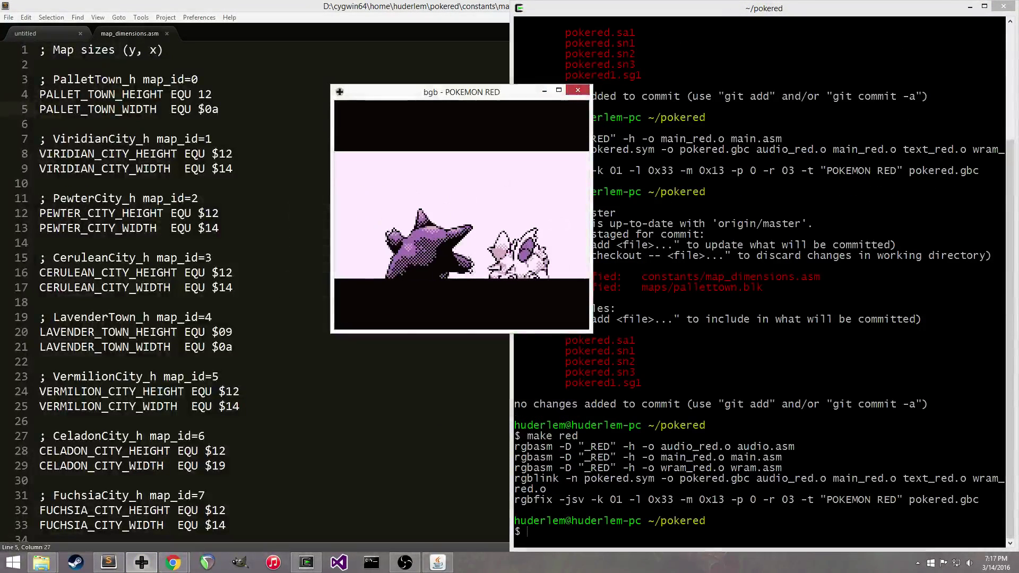
Continue the saved game, walk around Pallet Town, then close bgb and return to RBMap
key(Return)
key(Return)
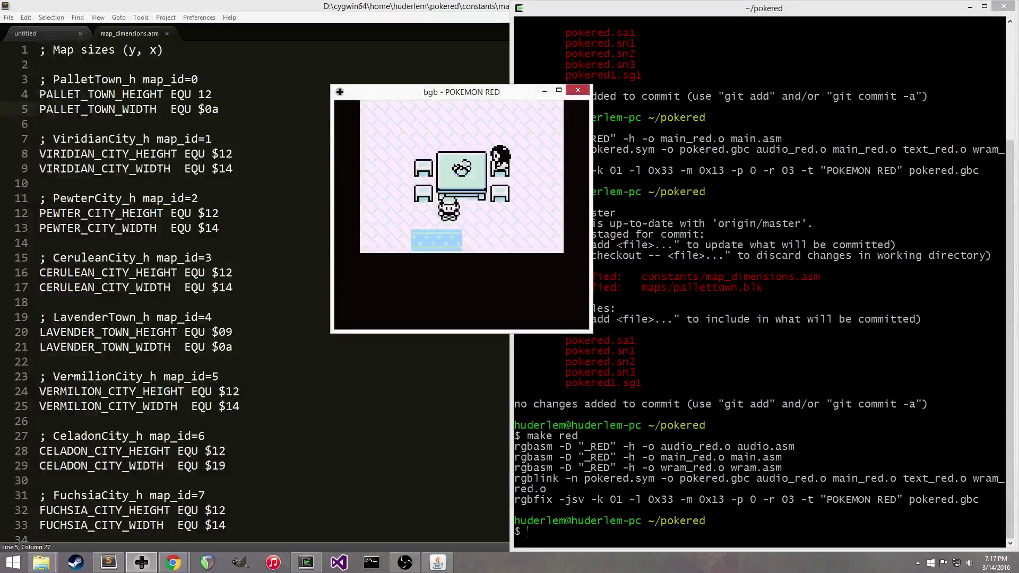
key(Down)
key(Left)
key(Down)
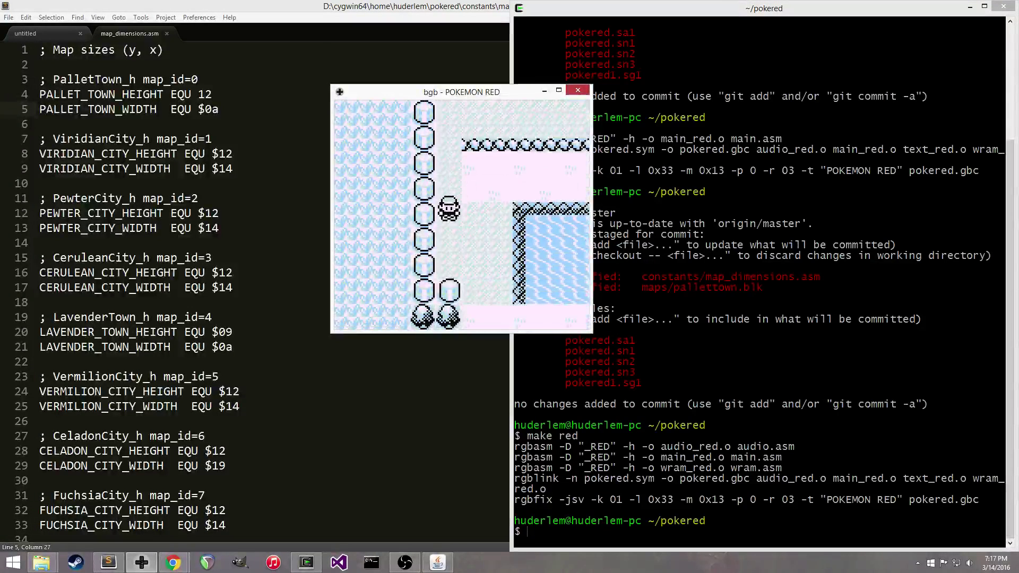
key(Right)
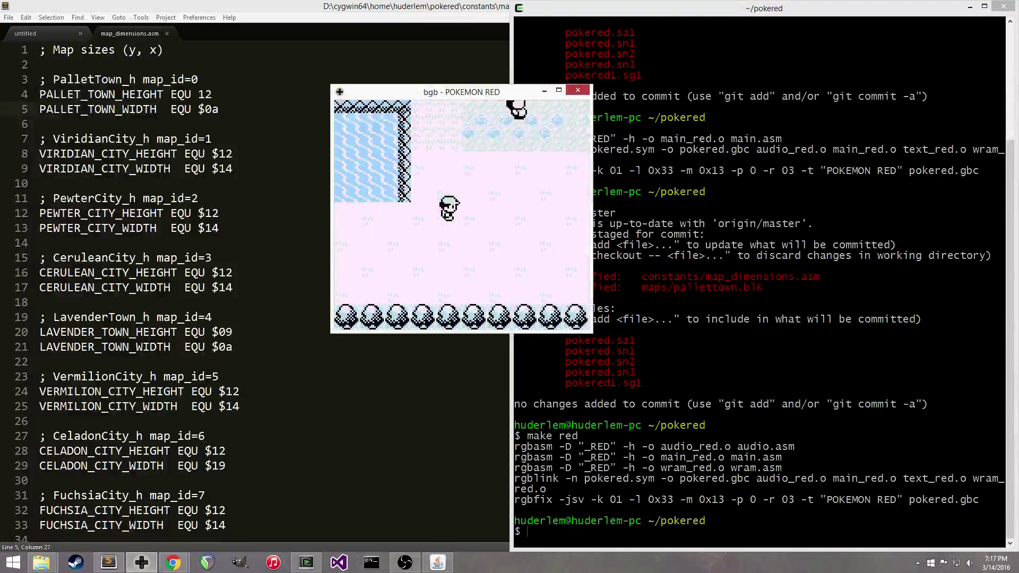
key(Up)
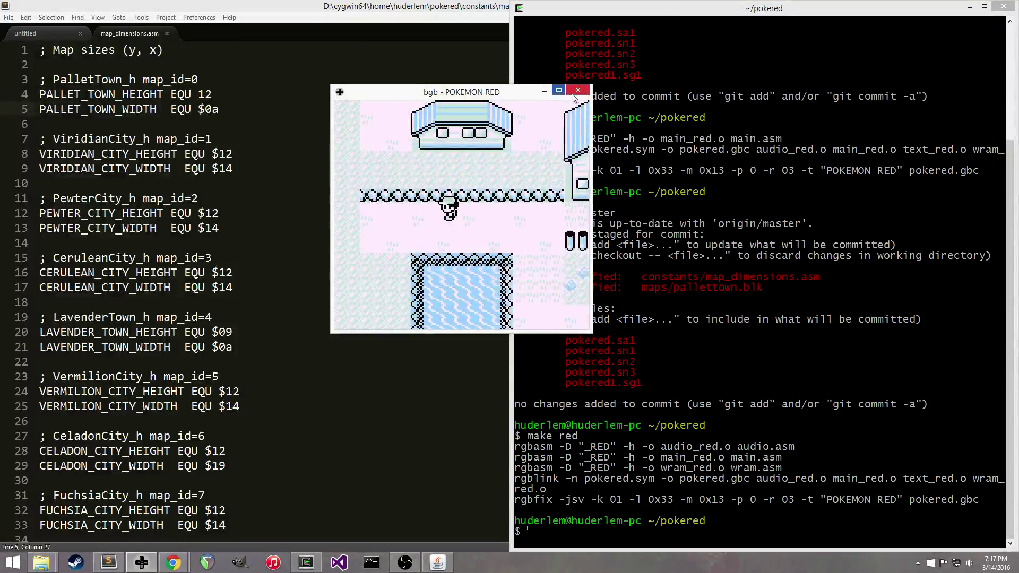
key(alt+F4)
click(424, 566)
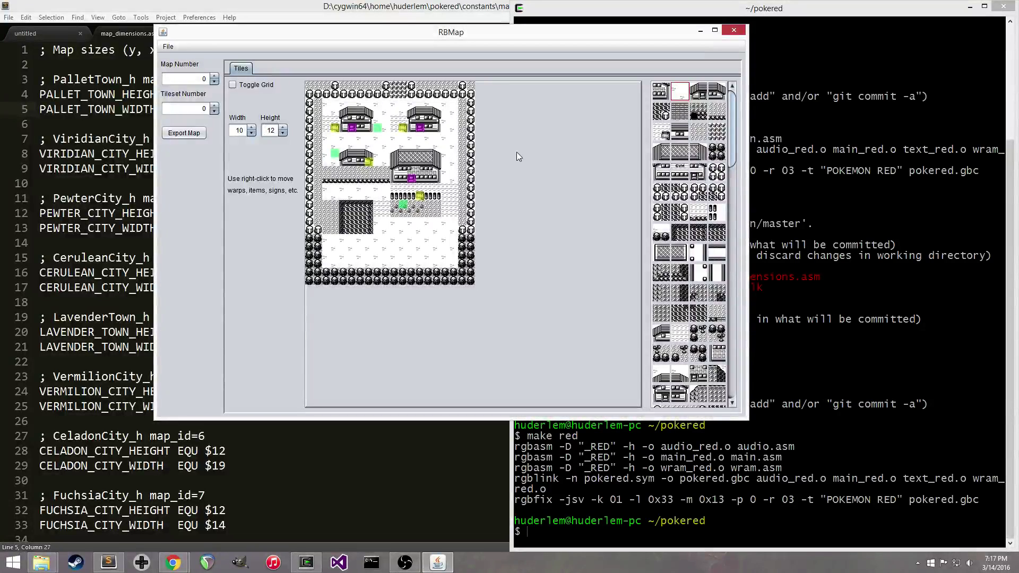
click(252, 128)
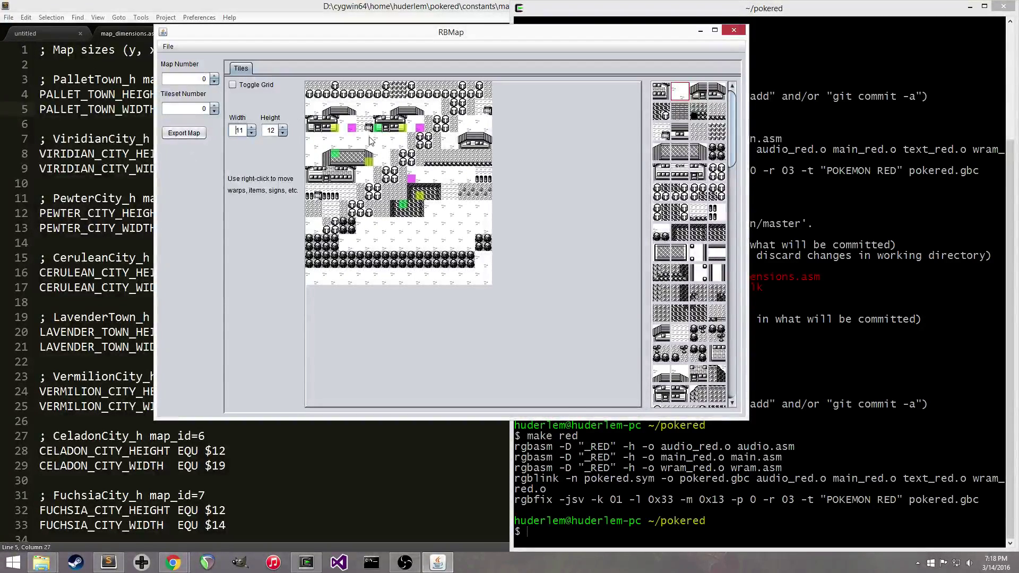
drag(629, 36, 652, 62)
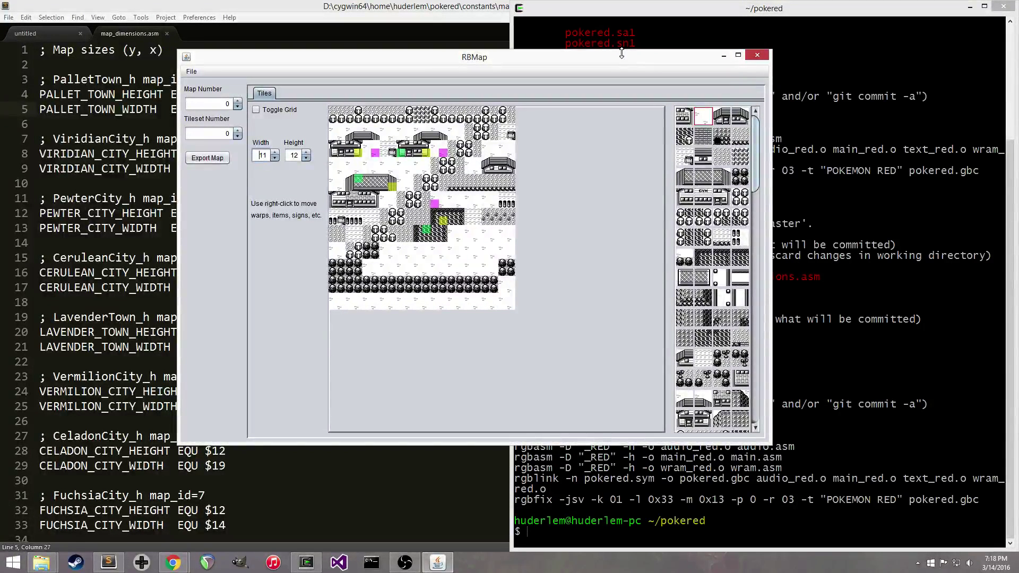
click(172, 562)
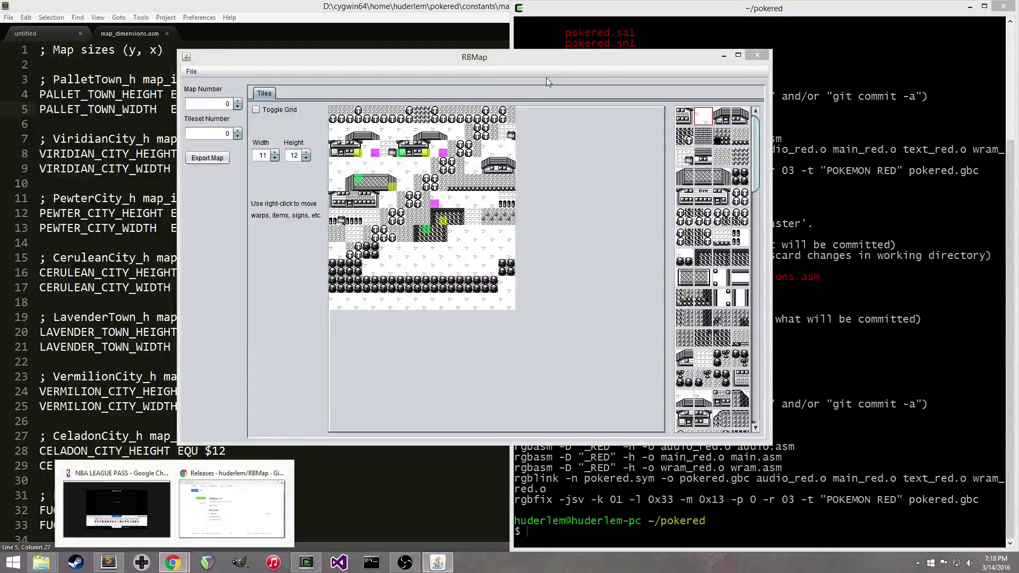
click(578, 64)
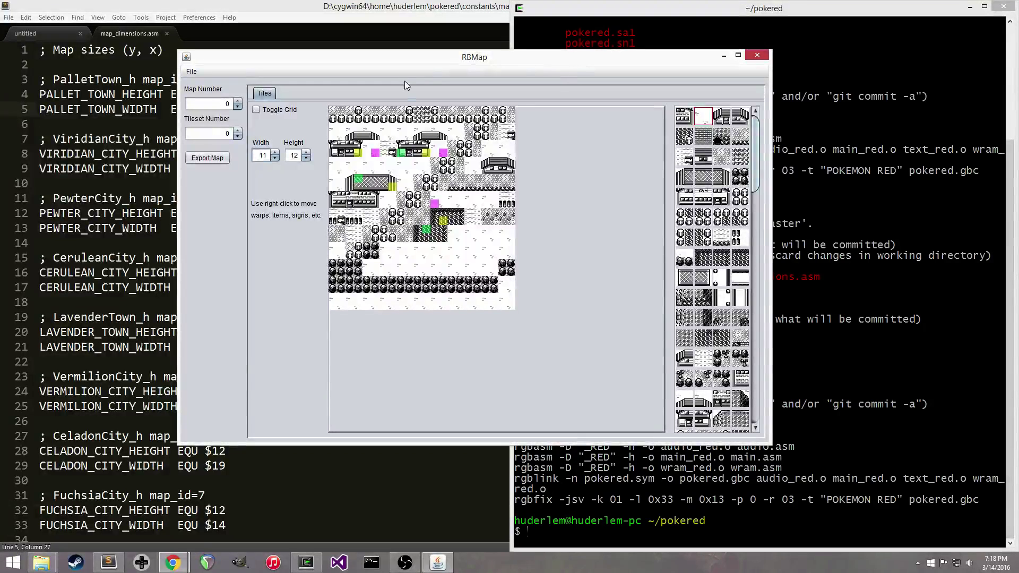
Set the map width back to 10 and change the tileset number to 3
click(275, 158)
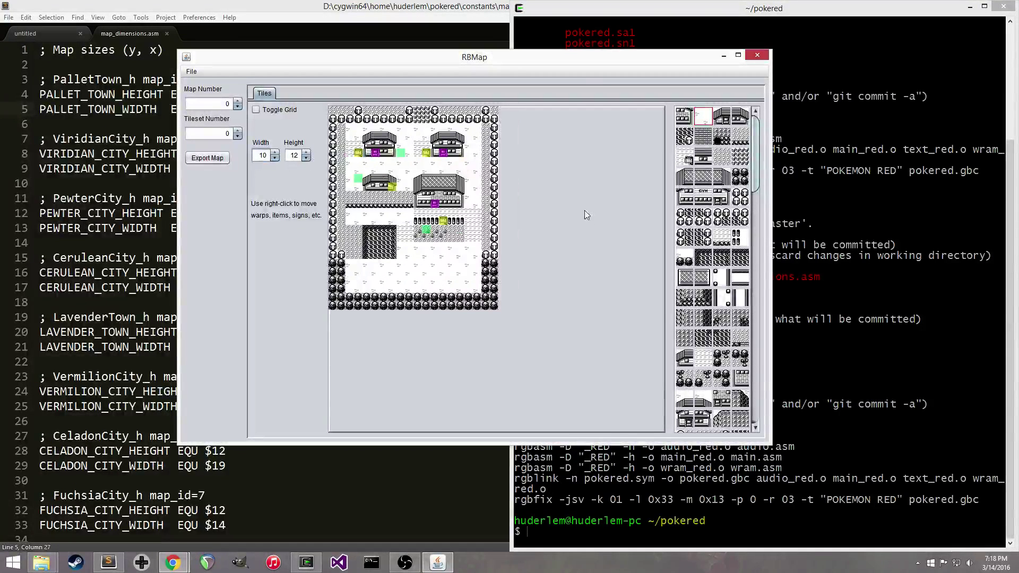
click(207, 135)
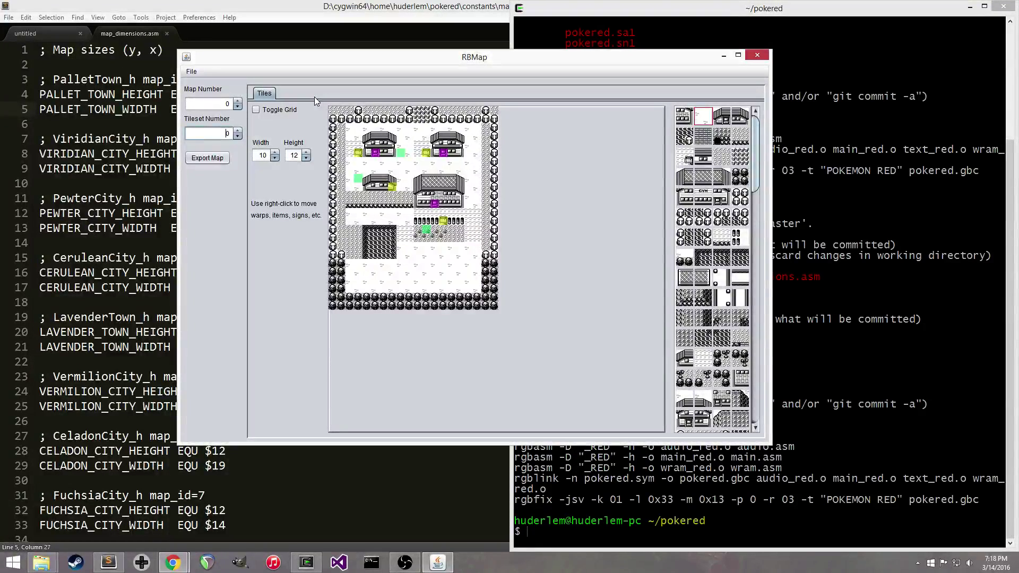
key(BackSpace)
text(1)
key(BackSpace)
text(2)
key(BackSpace)
text(3)
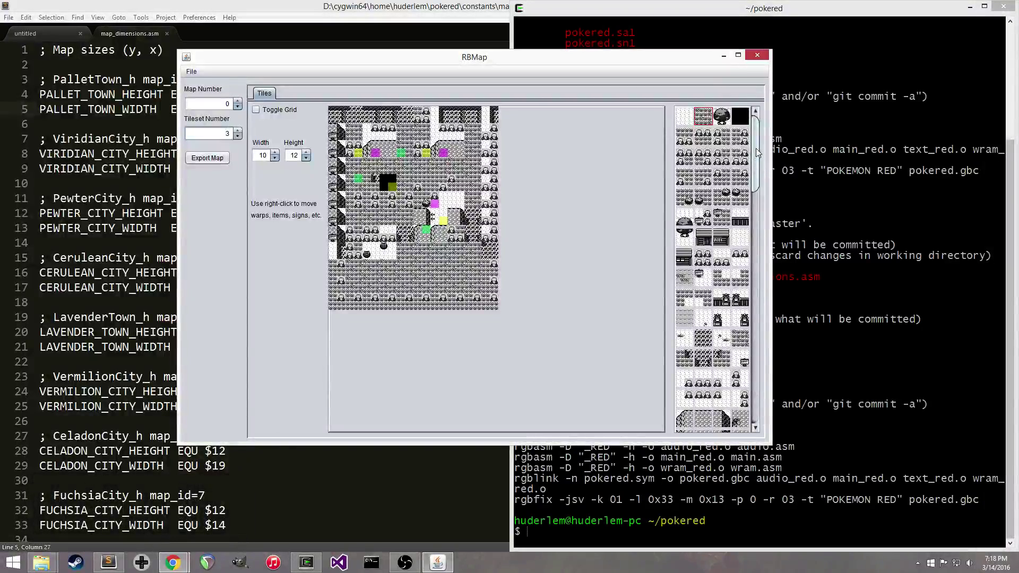
Paint dark round trees down the left edge and along the top row
click(722, 116)
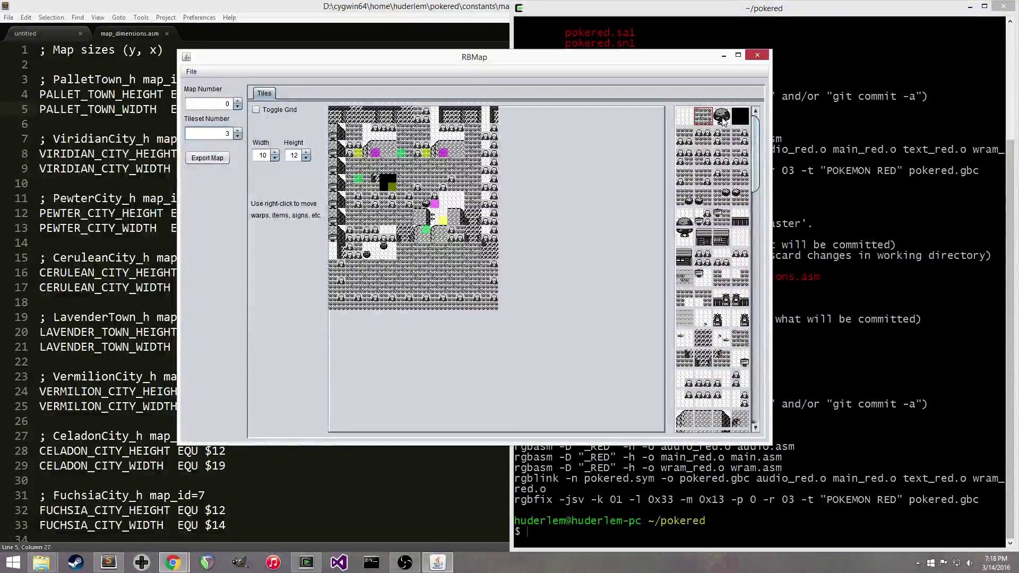
mouse_move(336, 114)
mouse_down()
mouse_move(336, 289)
mouse_move(491, 288)
mouse_up()
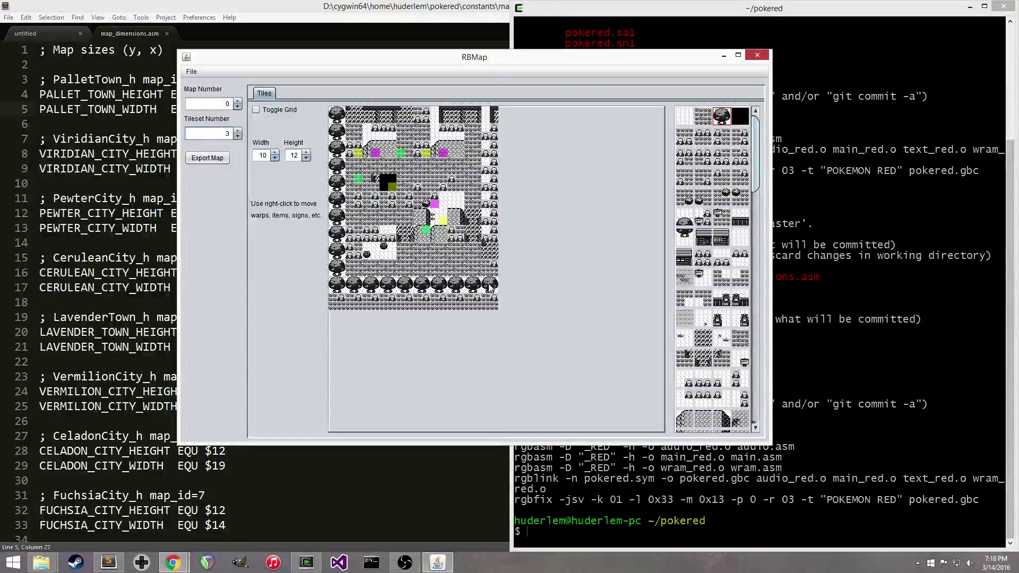
mouse_move(499, 138)
mouse_down()
mouse_move(500, 113)
mouse_move(337, 114)
mouse_up()
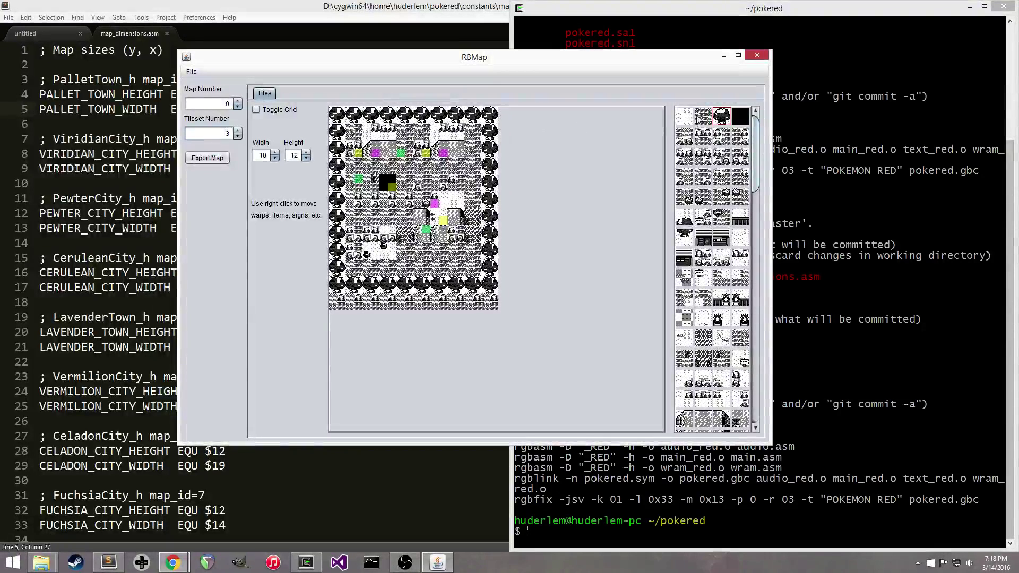
Cover the interior with grass and paint a block of grey tiles in the centre
click(703, 116)
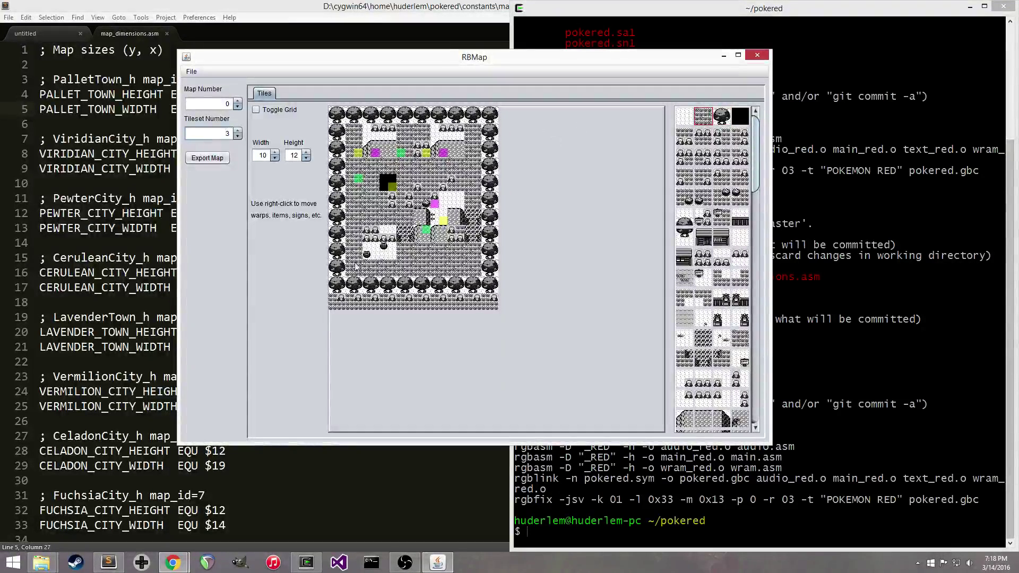
mouse_move(366, 253)
mouse_down()
mouse_move(400, 236)
mouse_move(469, 233)
mouse_move(418, 214)
mouse_move(479, 206)
mouse_move(416, 207)
mouse_move(398, 193)
mouse_move(450, 176)
mouse_move(450, 134)
mouse_up()
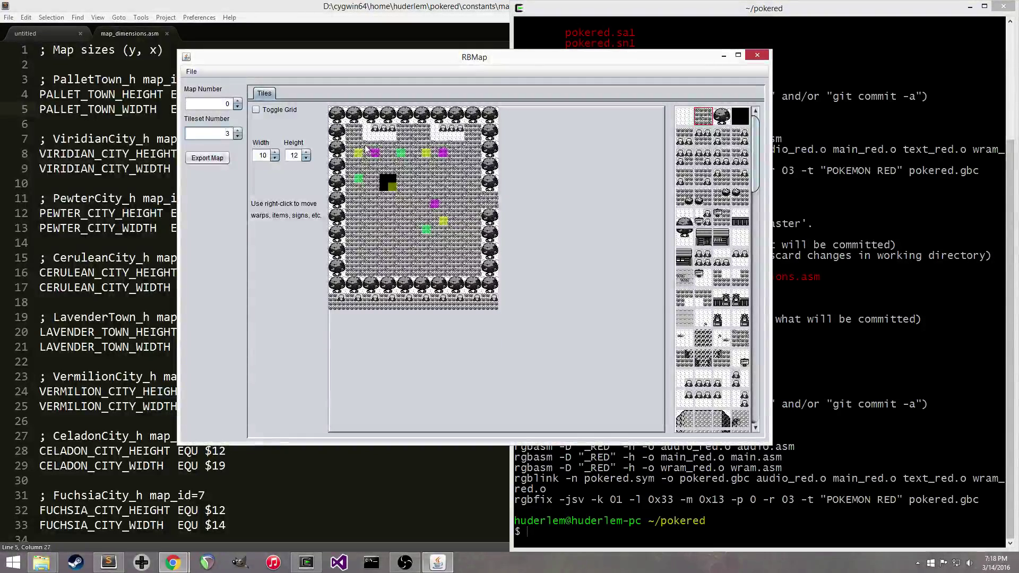
click(387, 183)
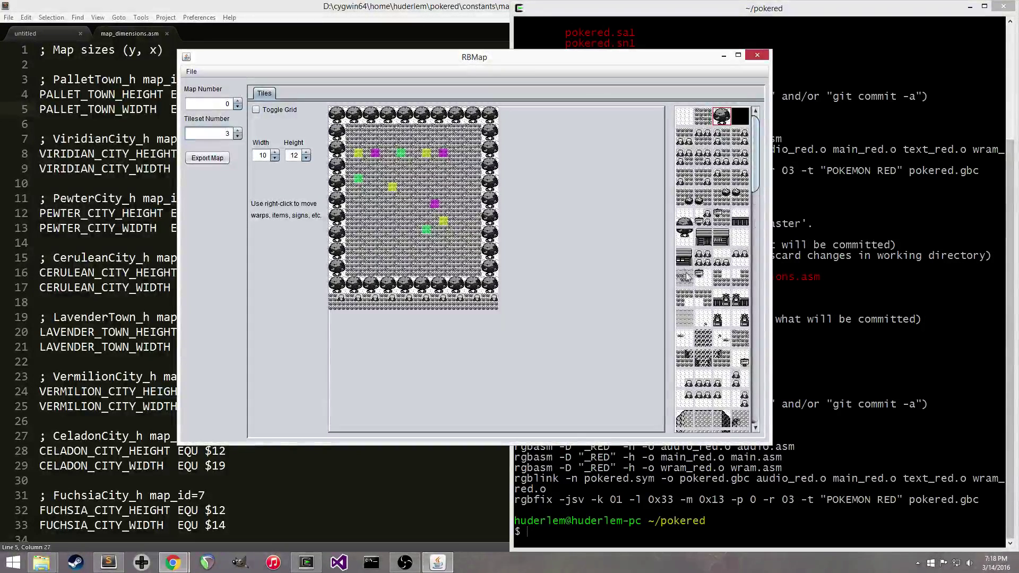
mouse_move(381, 211)
mouse_down()
mouse_move(419, 207)
mouse_move(427, 223)
mouse_up()
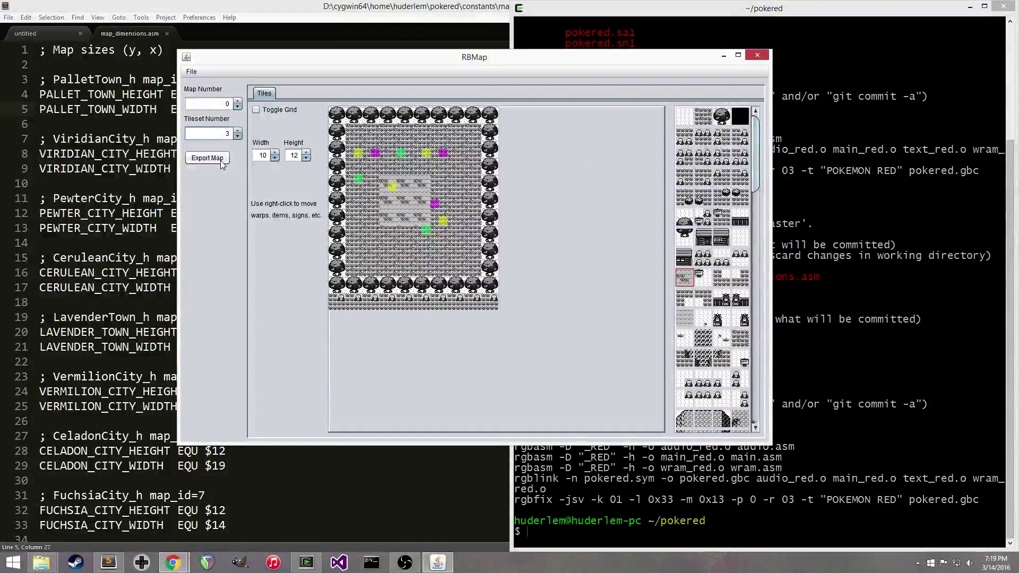
Export the tree-ringed, grass-covered map, overwriting palletown.blk
click(193, 159)
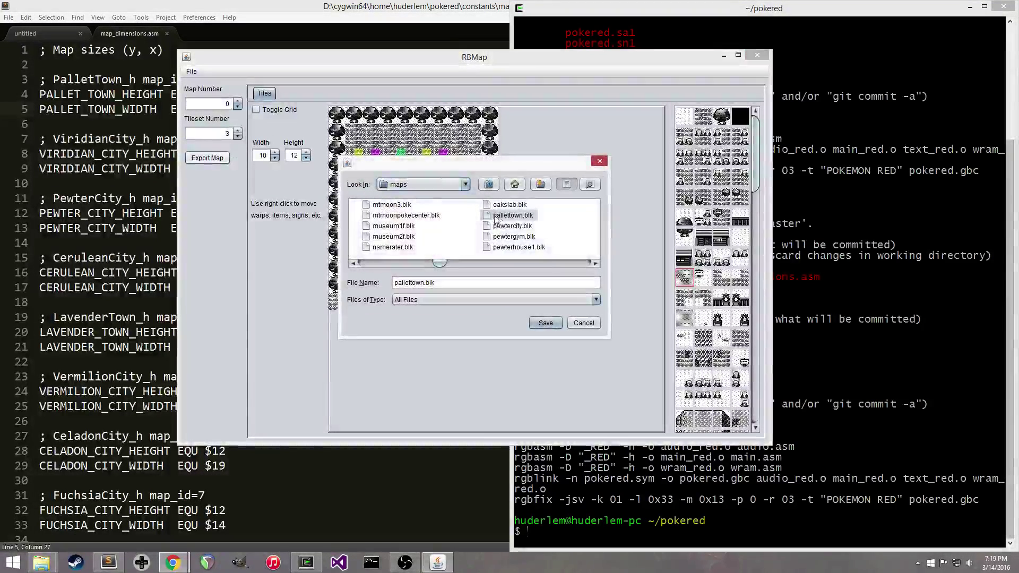
click(551, 322)
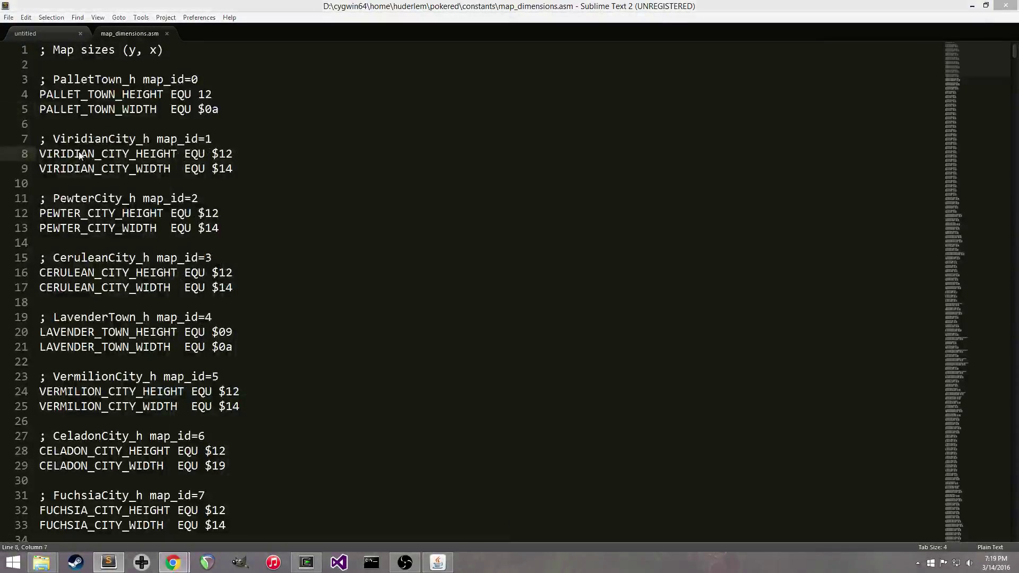
Open data/mapHeaders/palletown.asm in Sublime Text
key(ctrl+o)
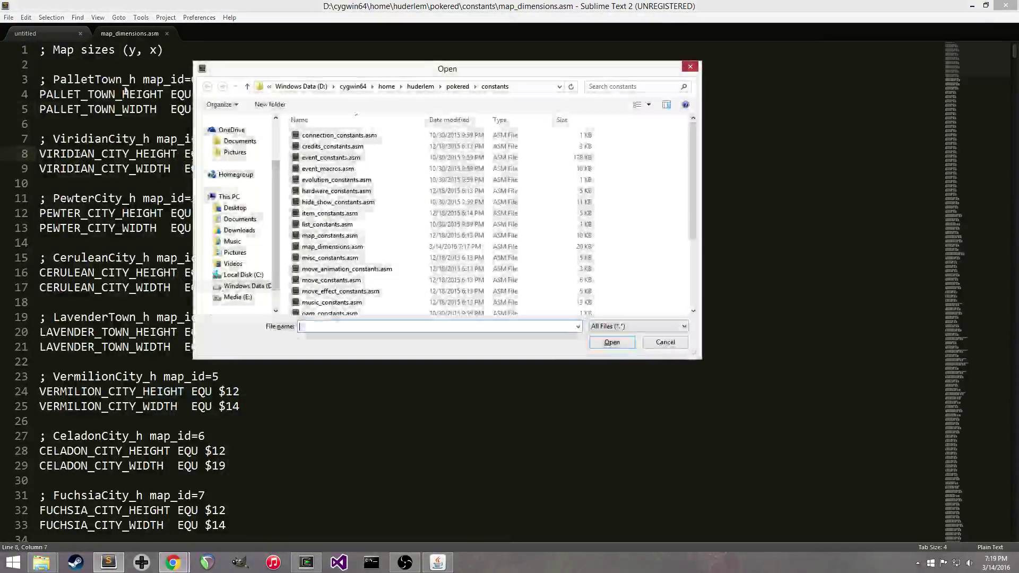
click(457, 87)
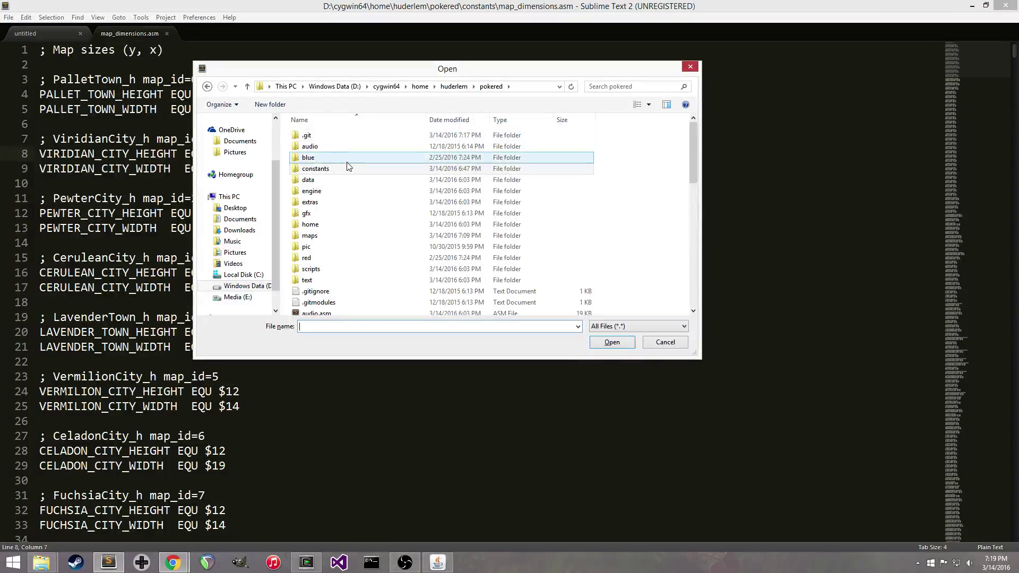
double_click(343, 182)
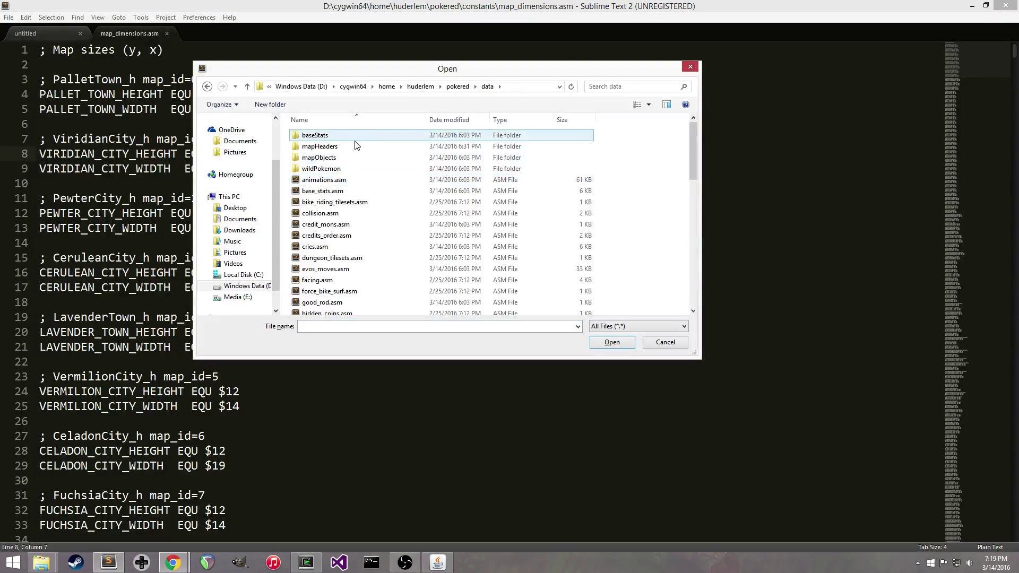
double_click(320, 146)
text(palletown.asm)
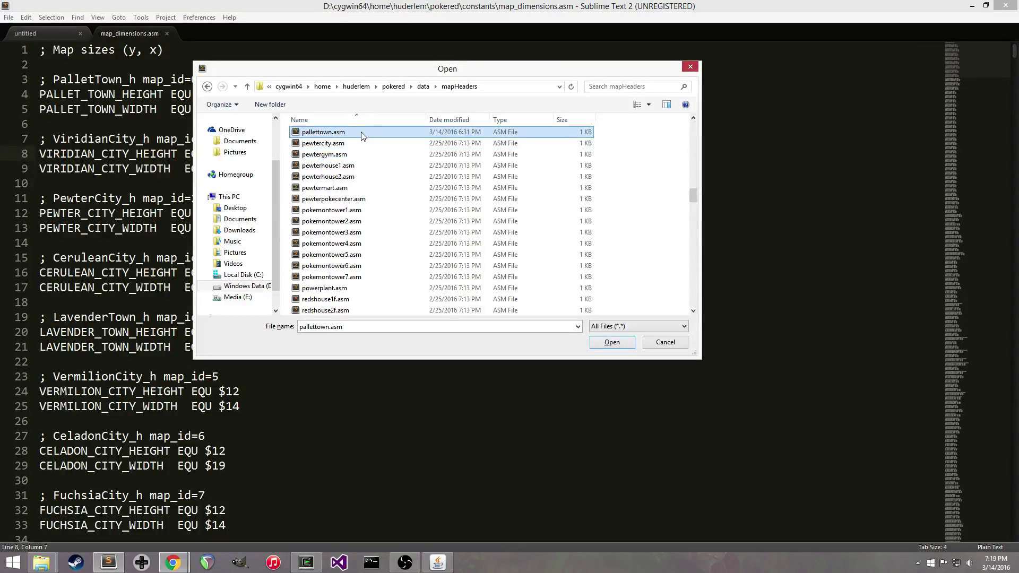
double_click(361, 132)
Replace OVERWORLD with FOREST on the tileset line and save the file
click(262, 67)
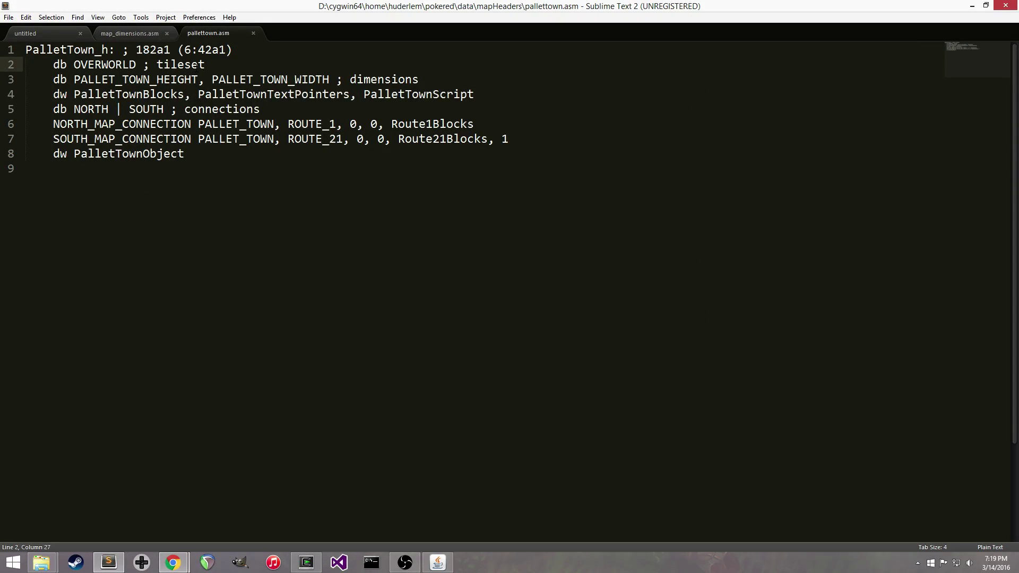
drag(216, 64, 55, 64)
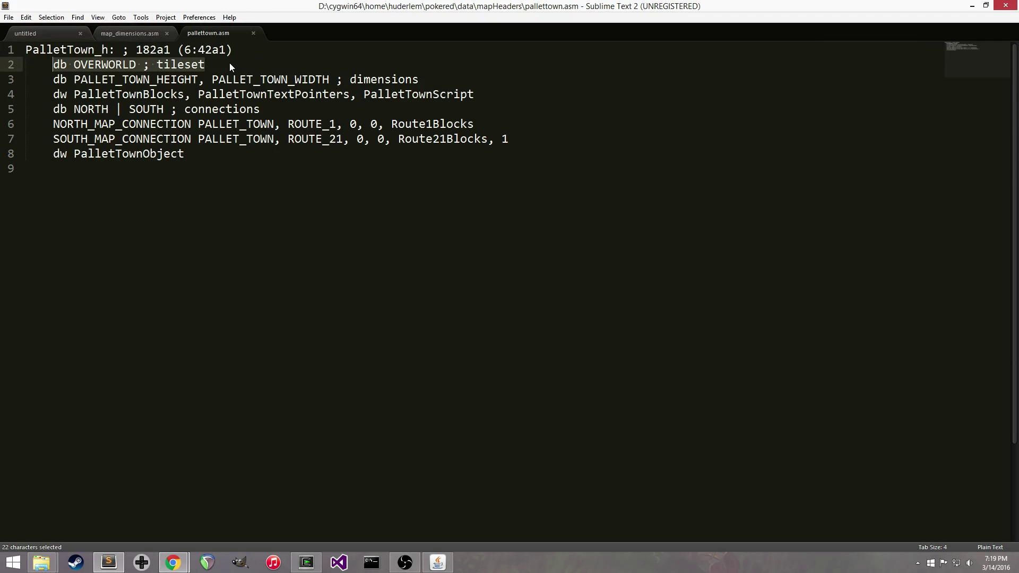
key(Right)
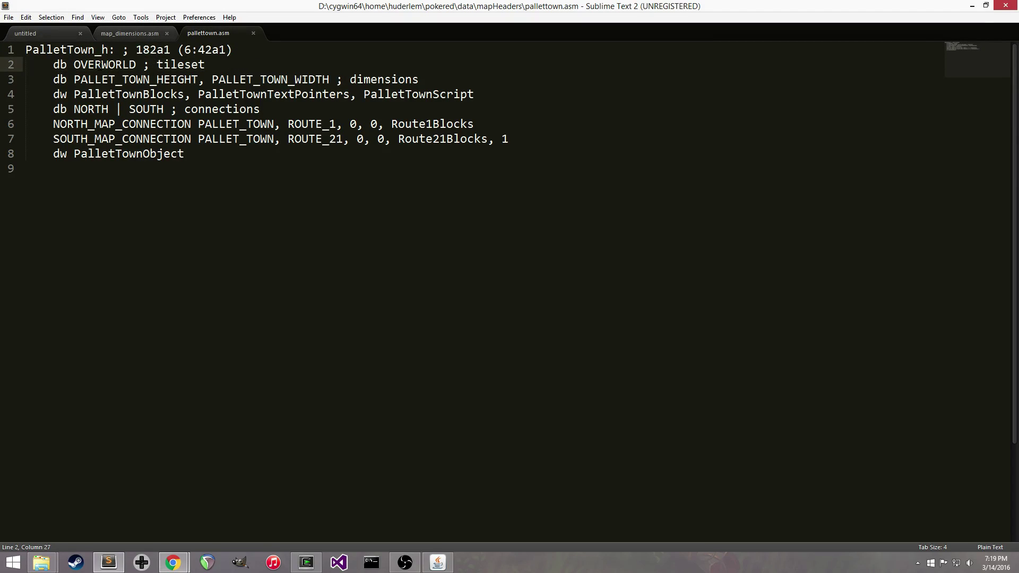
double_click(101, 65)
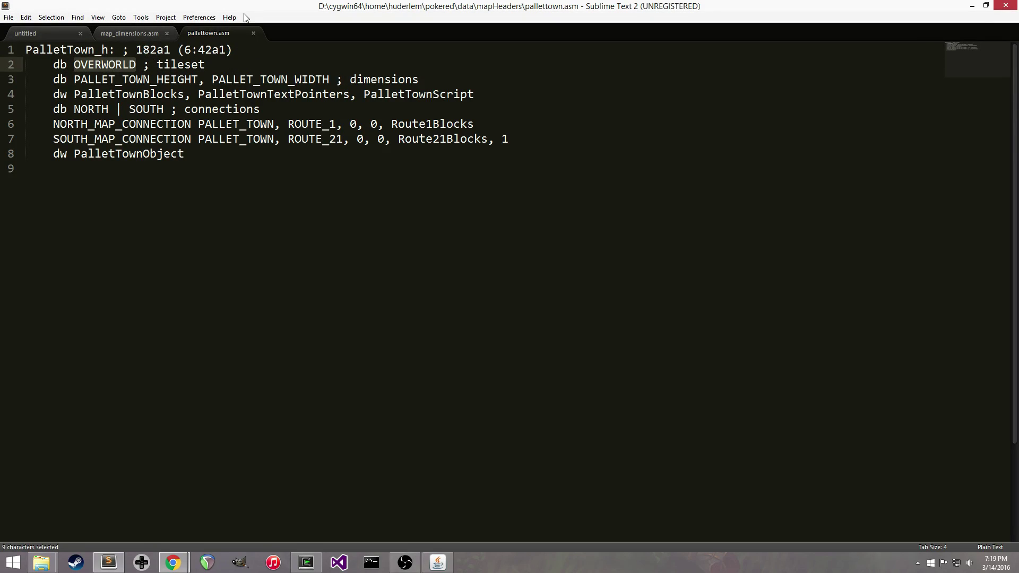
text(FOREST)
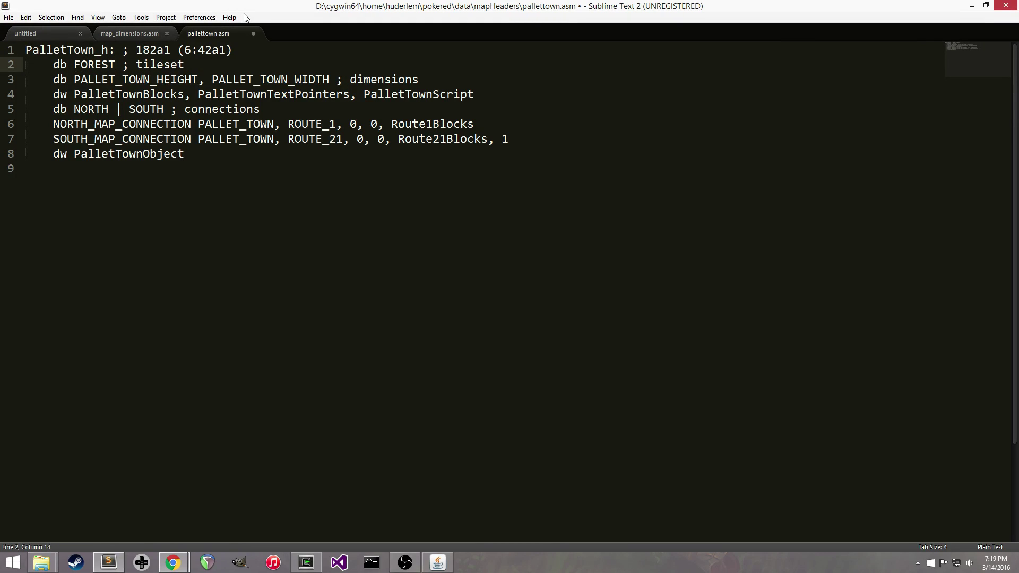
key(ctrl+s)
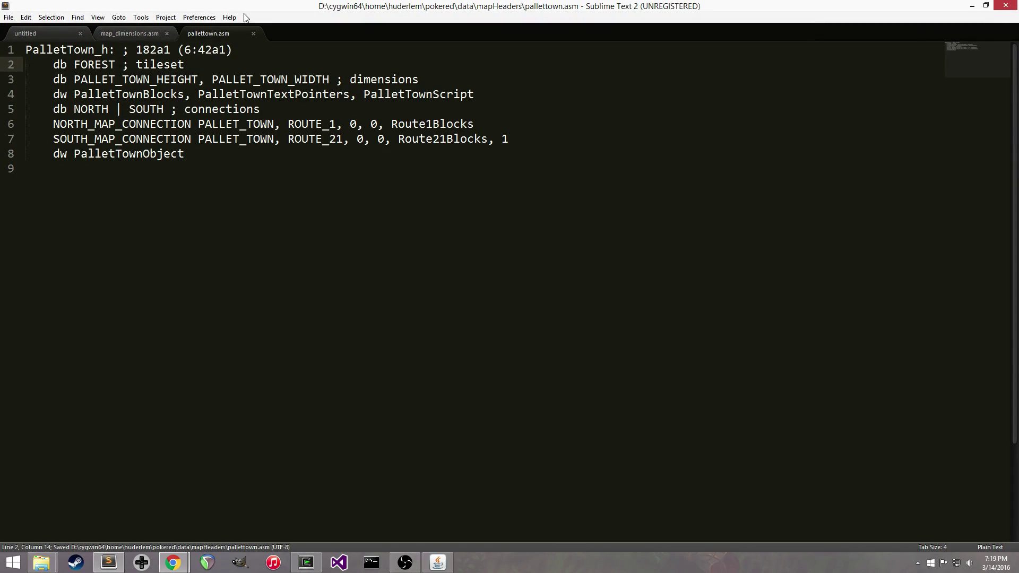
Open constants/tilesets.asm in Sublime Text
key(ctrl+o)
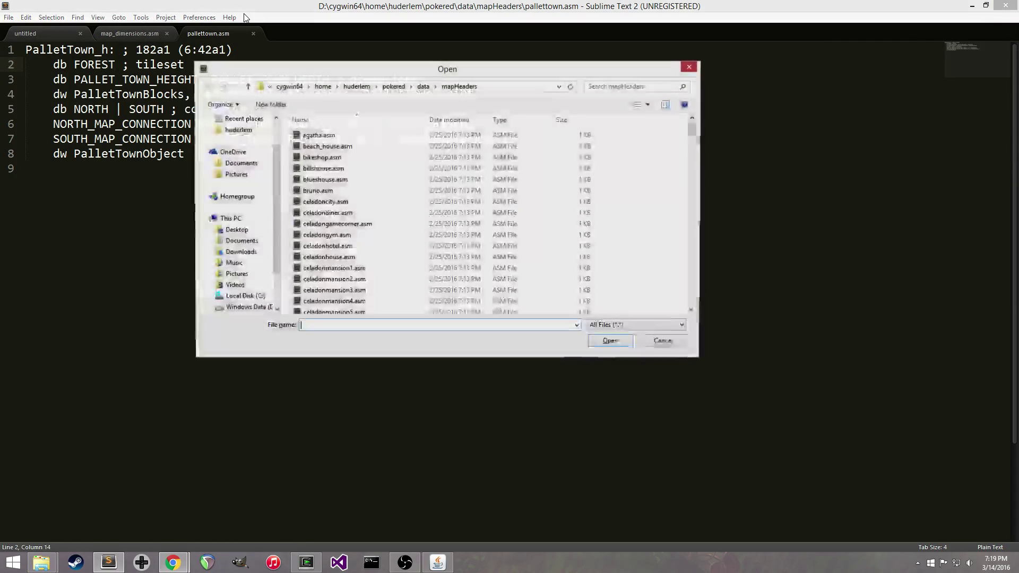
click(399, 87)
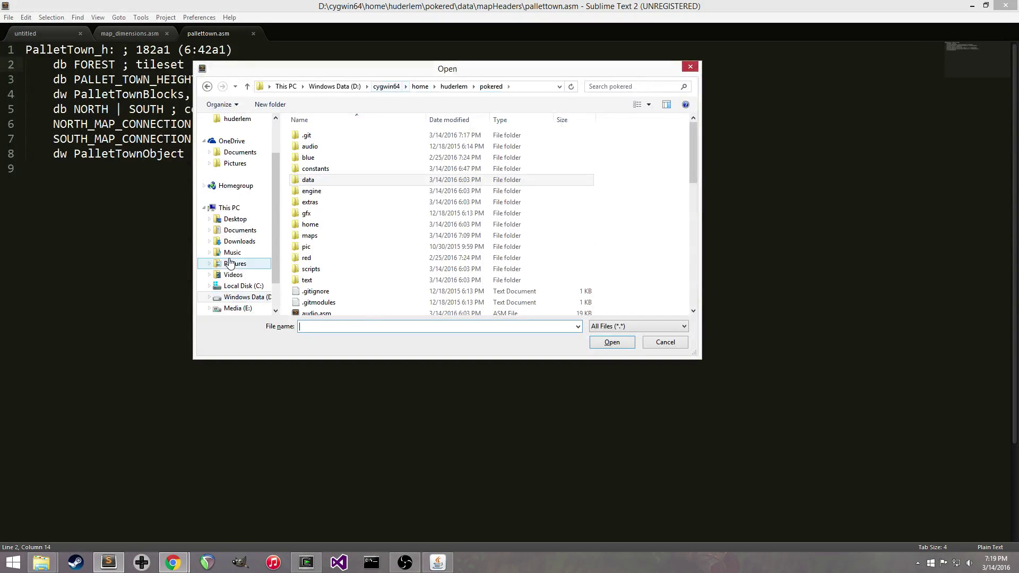
double_click(333, 169)
click(370, 202)
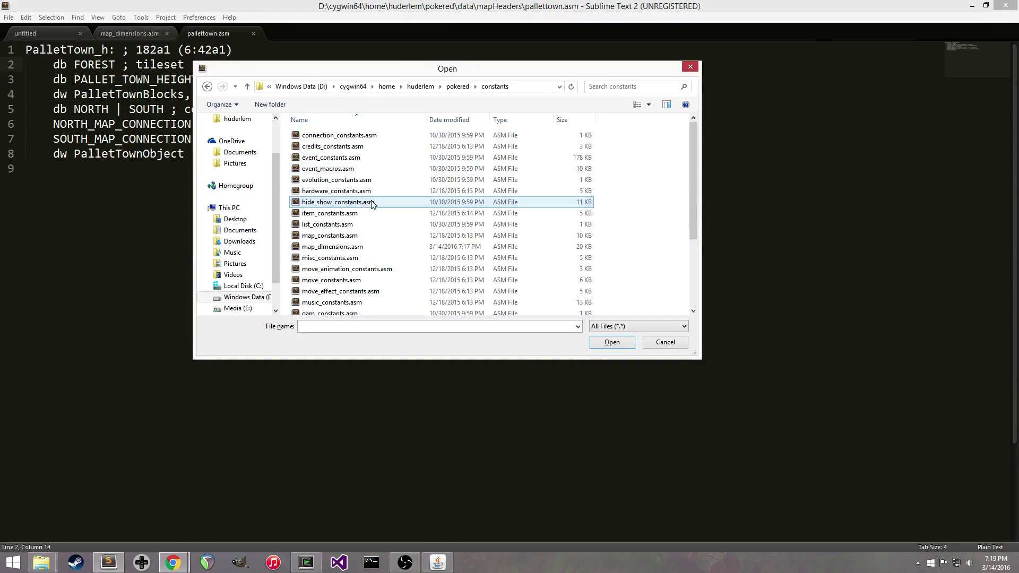
key(t)
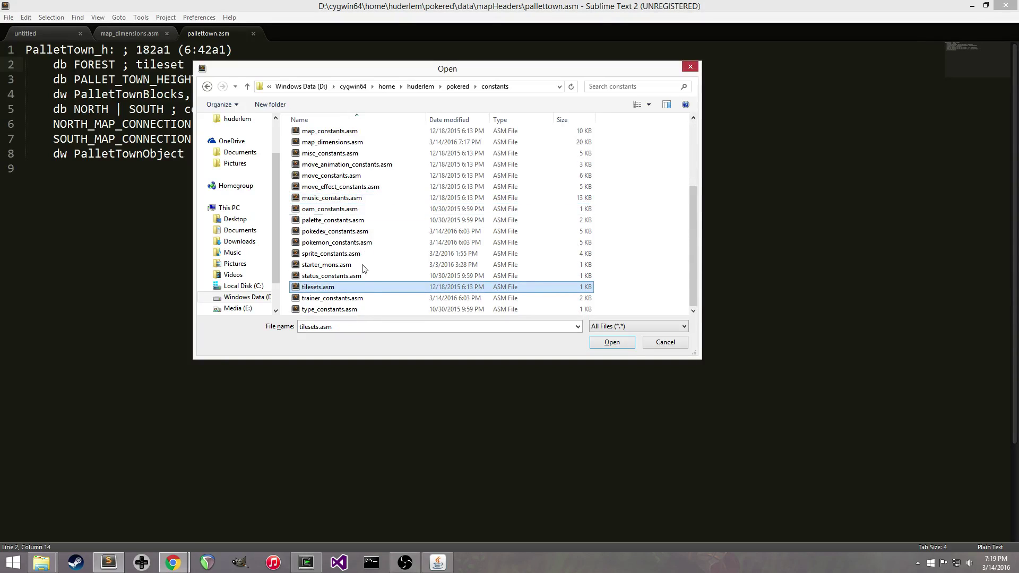
key(Return)
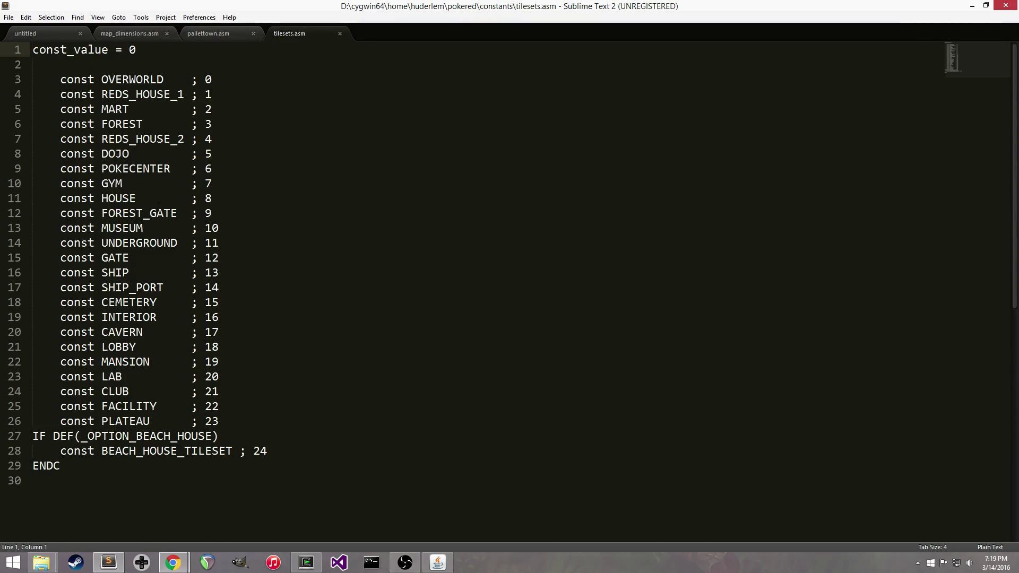
Find FOREST in tilesets.asm, confirm it is tileset 3, and compare with RBMap's tileset number
click(159, 205)
key(ctrl+i)
text(FORE)
key(Return)
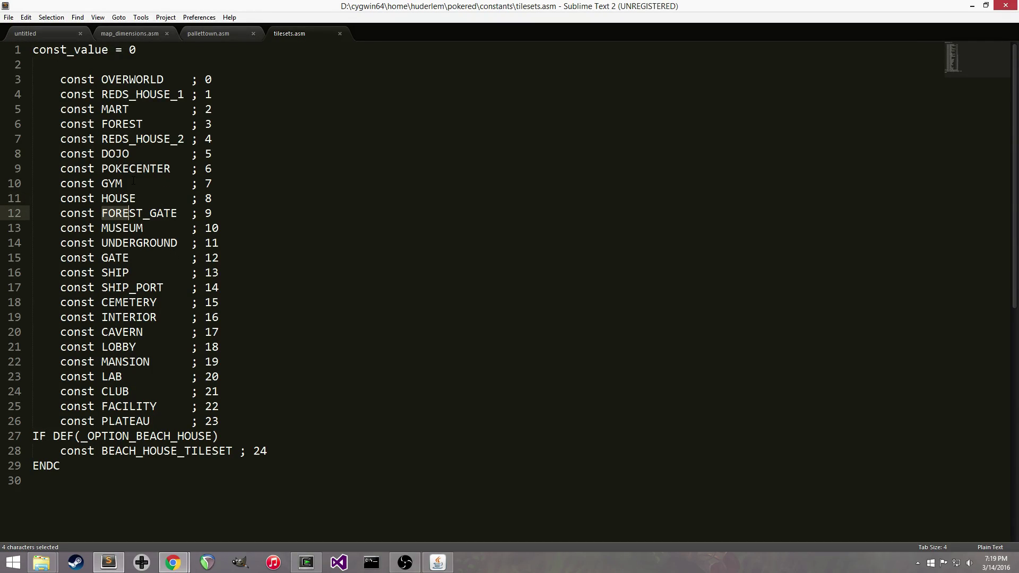
double_click(122, 124)
drag(212, 124, 191, 124)
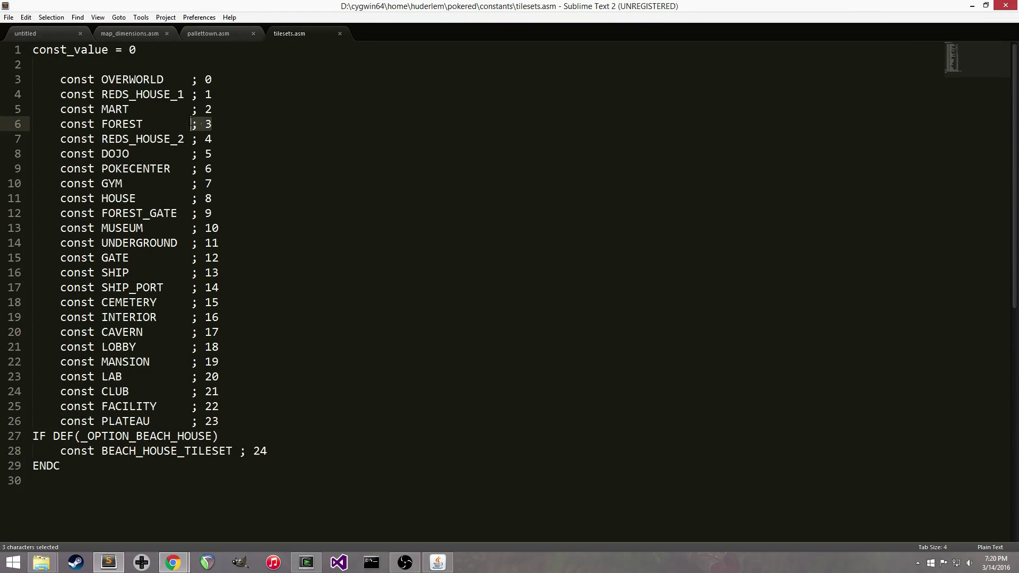
key(alt+Tab)
click(223, 132)
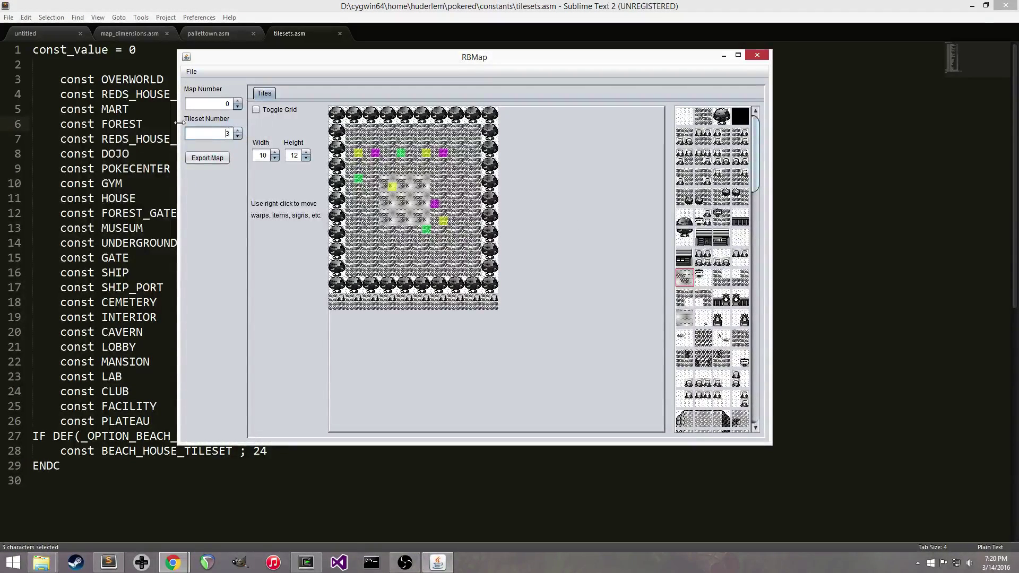
Resave pallettown.asm, rebuild with make red, and open bgb's Load ROM menu
click(157, 109)
click(199, 34)
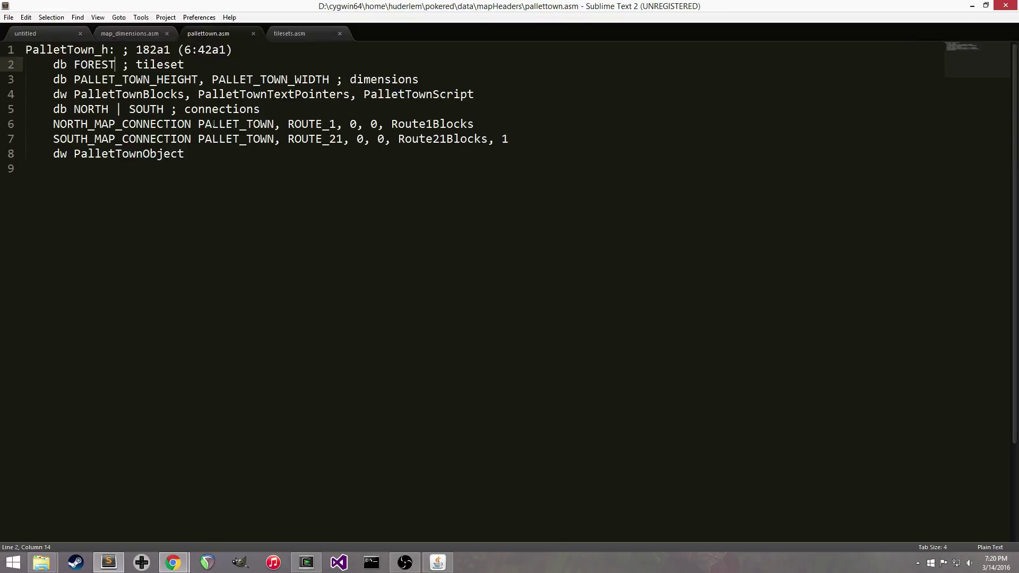
key(ctrl+s)
click(307, 563)
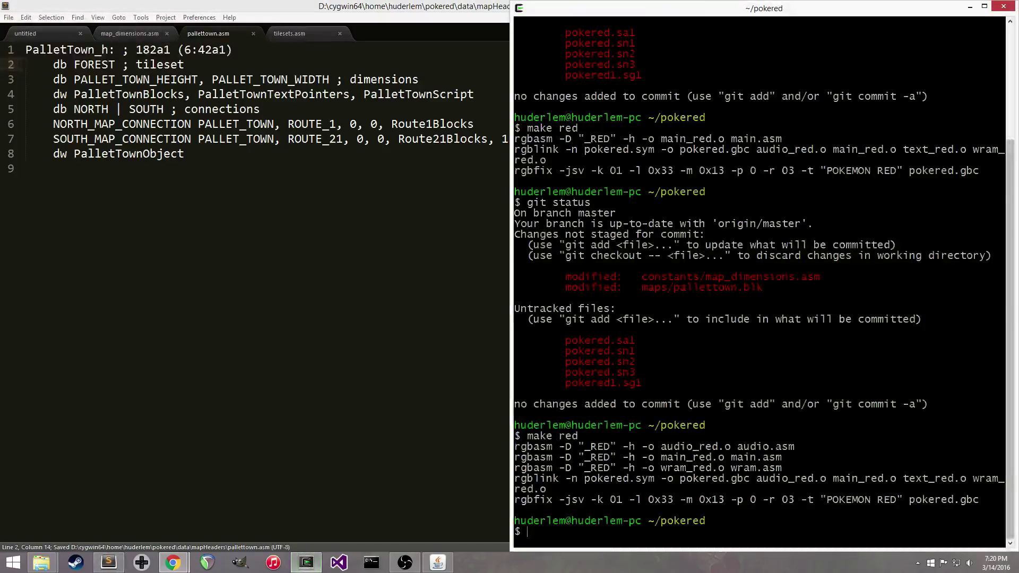
text(make red)
key(Return)
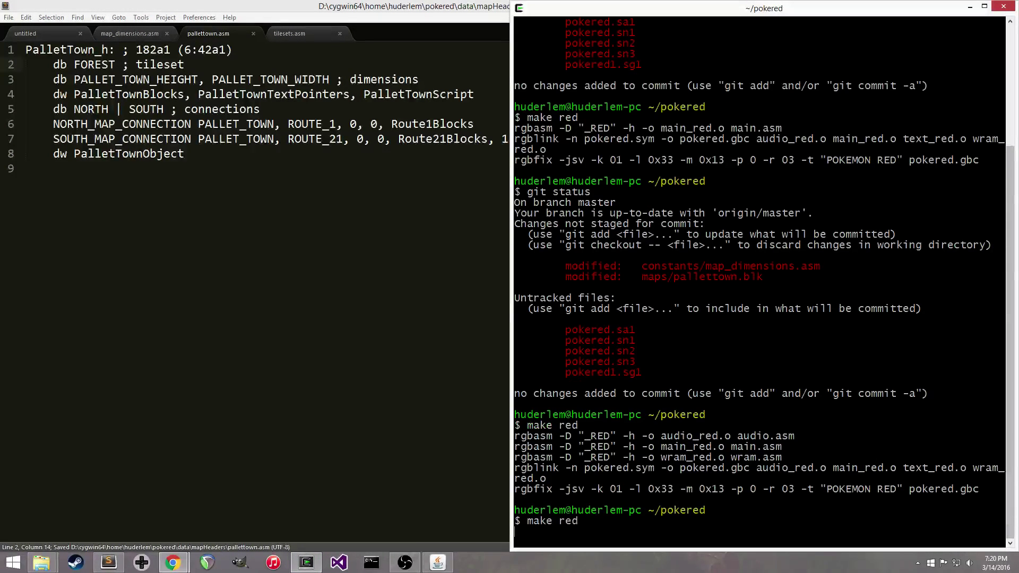
click(142, 564)
right_click(468, 177)
Load the rebuilt pokered.gbc in bgb and continue the saved game into the overworld
click(493, 194)
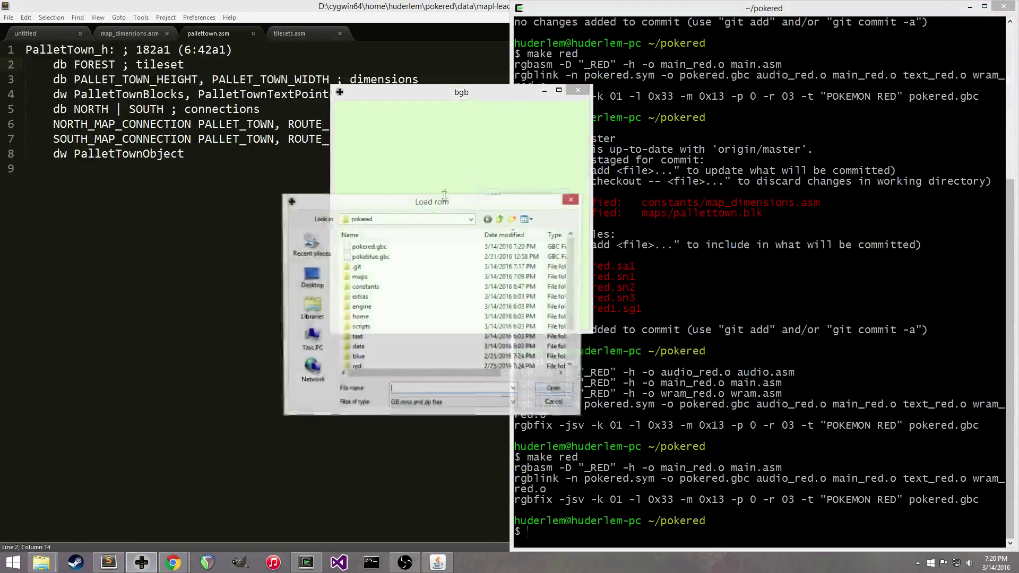
double_click(369, 246)
key(Return)
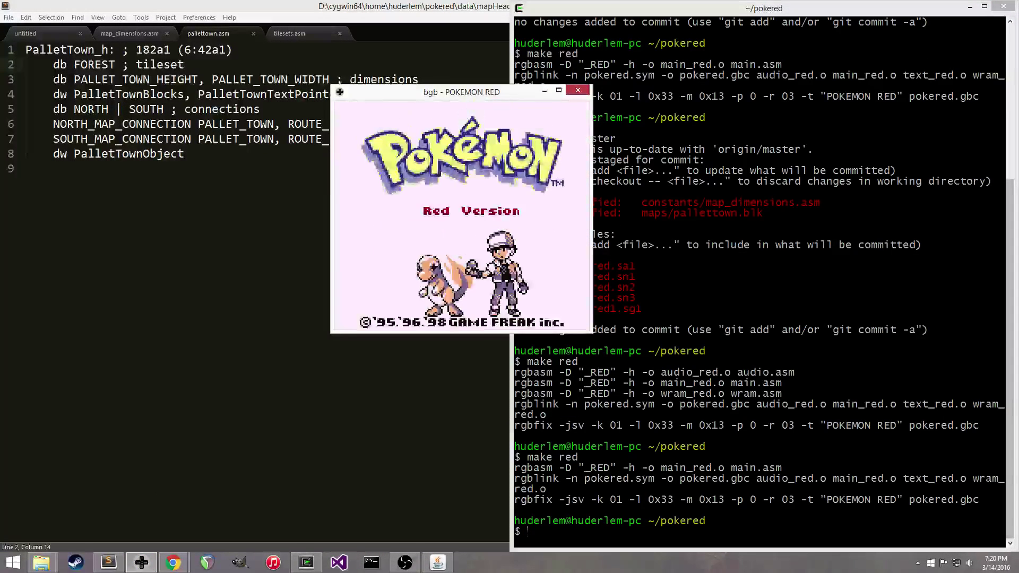
key(Return)
key(s)
key(s)
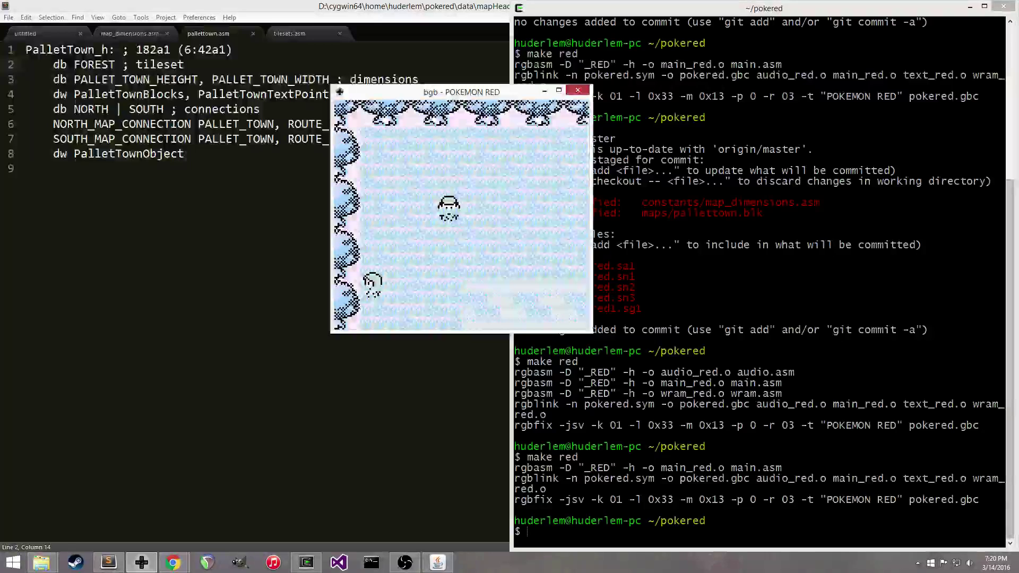
Walk the player around the forest-tiled Pallet Town, then close the emulator
key(Down)
key(Right)
key(Down)
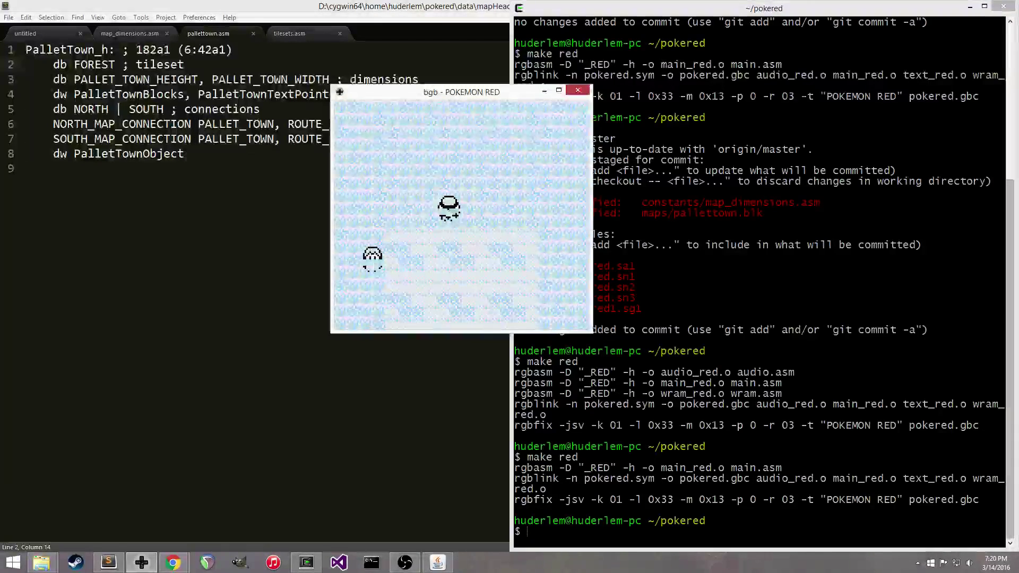
key(Right)
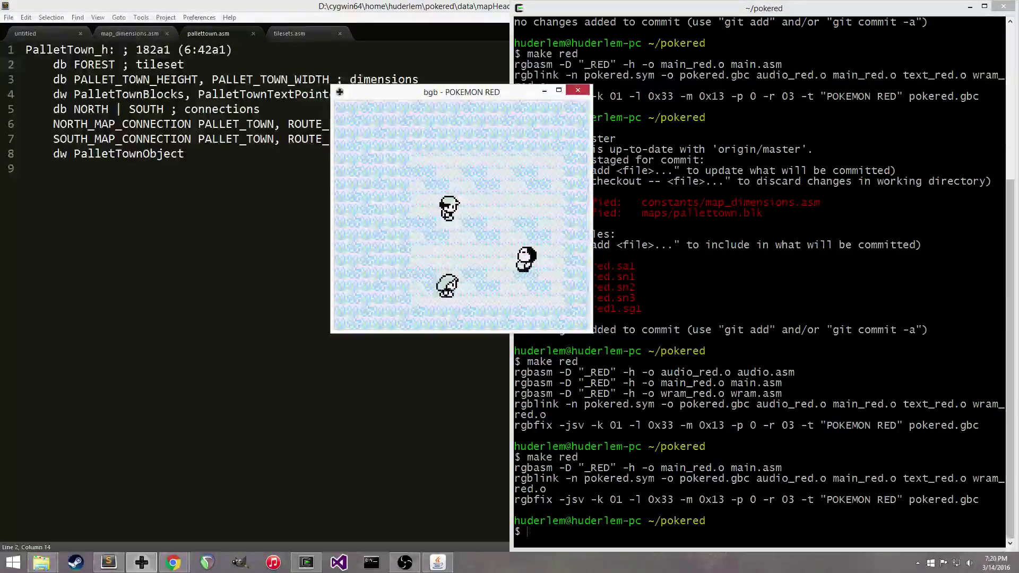
key(Up)
key(Left)
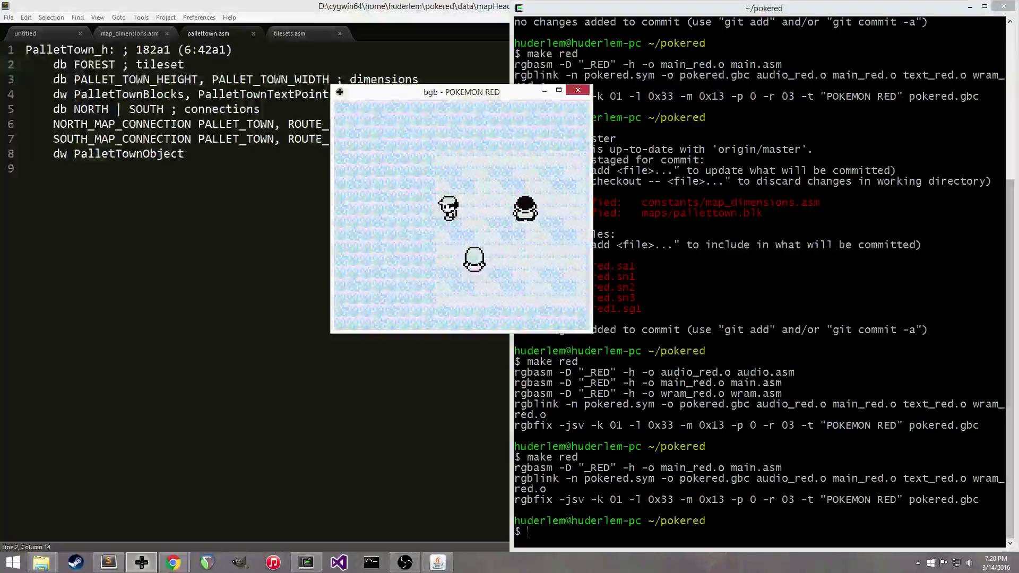
click(577, 90)
mouse_move(176, 563)
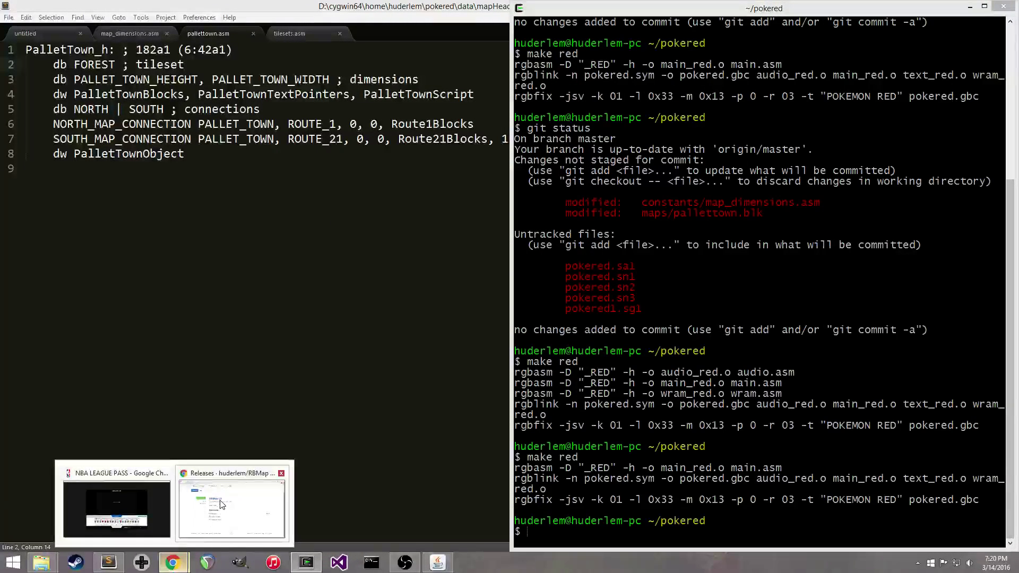